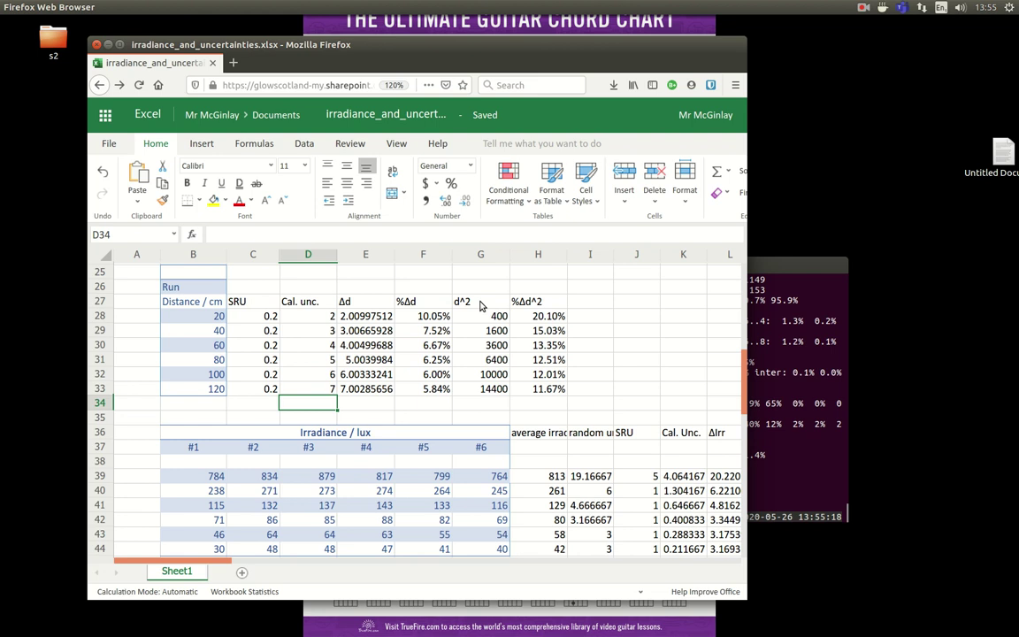
# - Link cell B47 to the d^2 header with =G27 and fill the formula right into C47
pyautogui.scroll(-2, 480, 305)
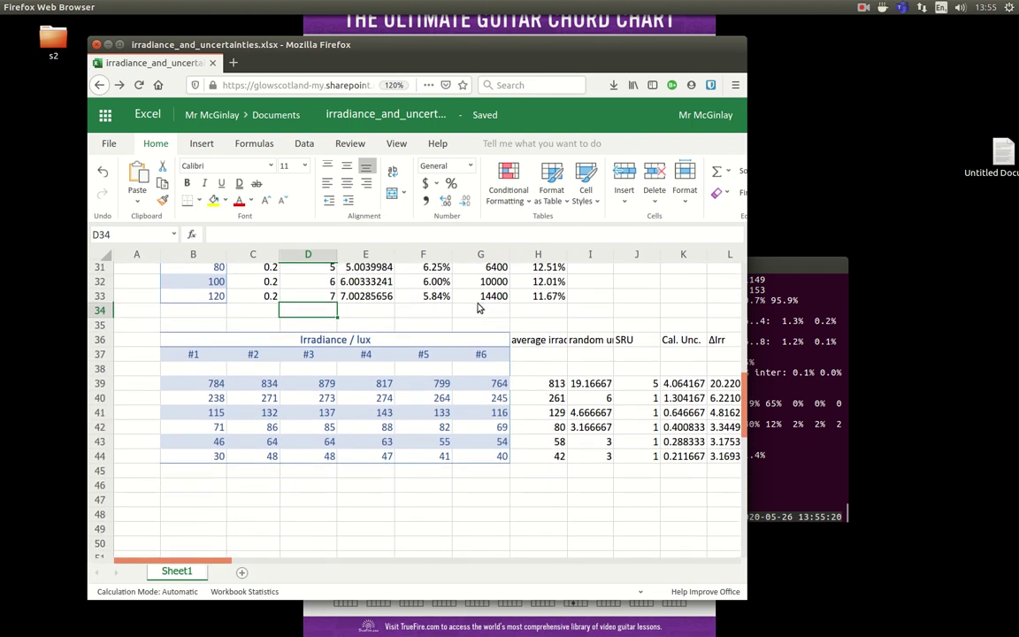
pyautogui.click(211, 503)
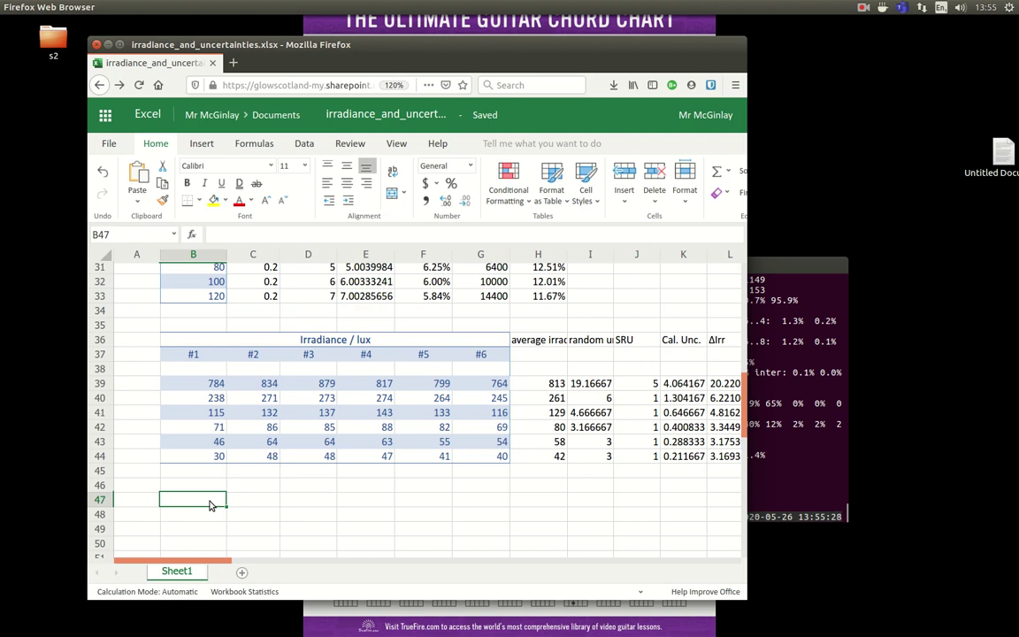
pyautogui.write('=g27')
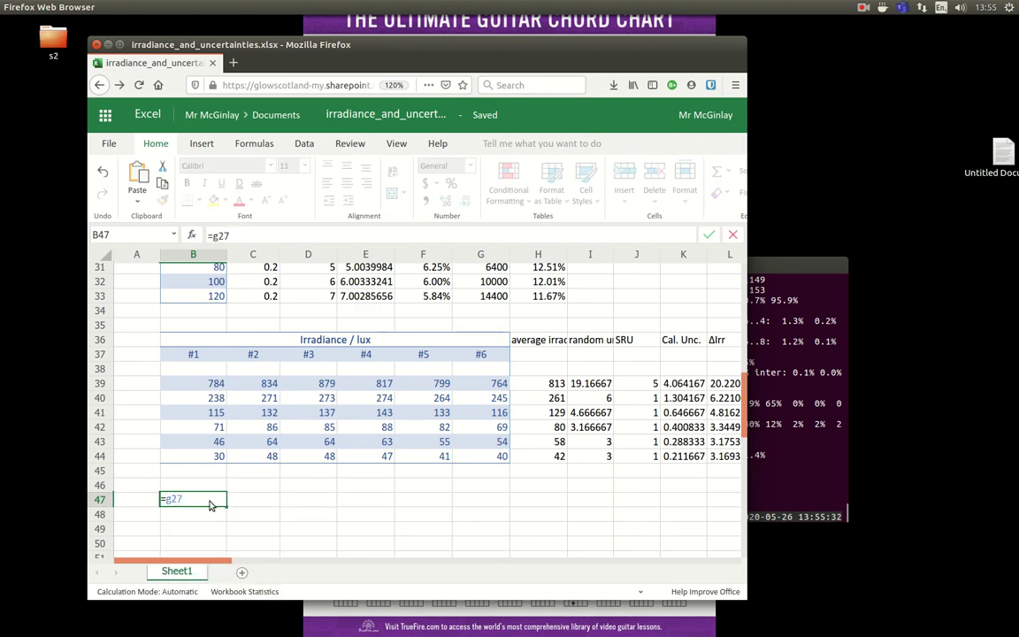
pyautogui.press('Return')
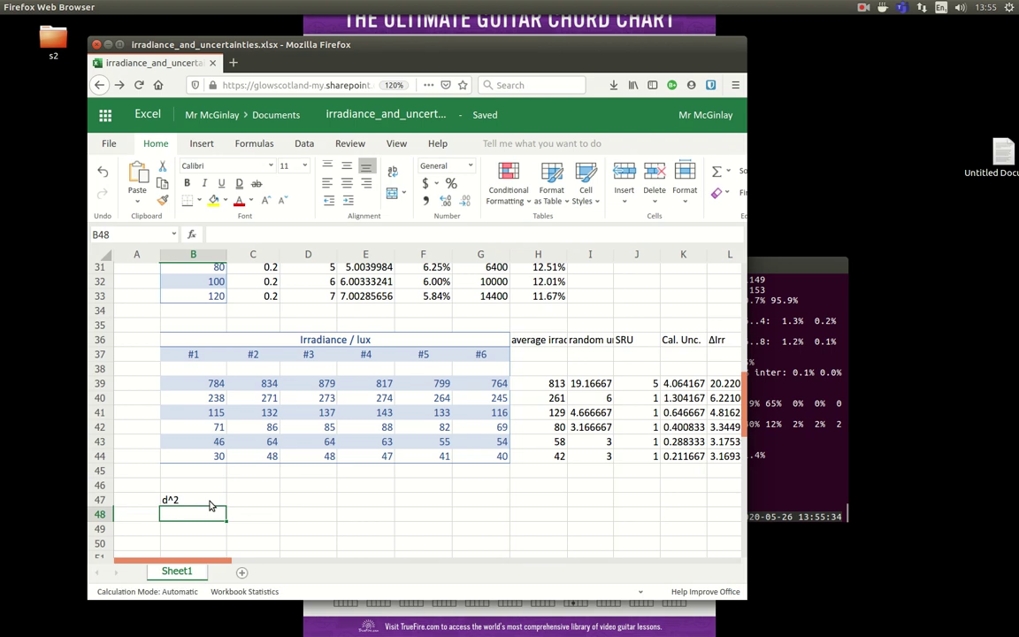
pyautogui.click(211, 504)
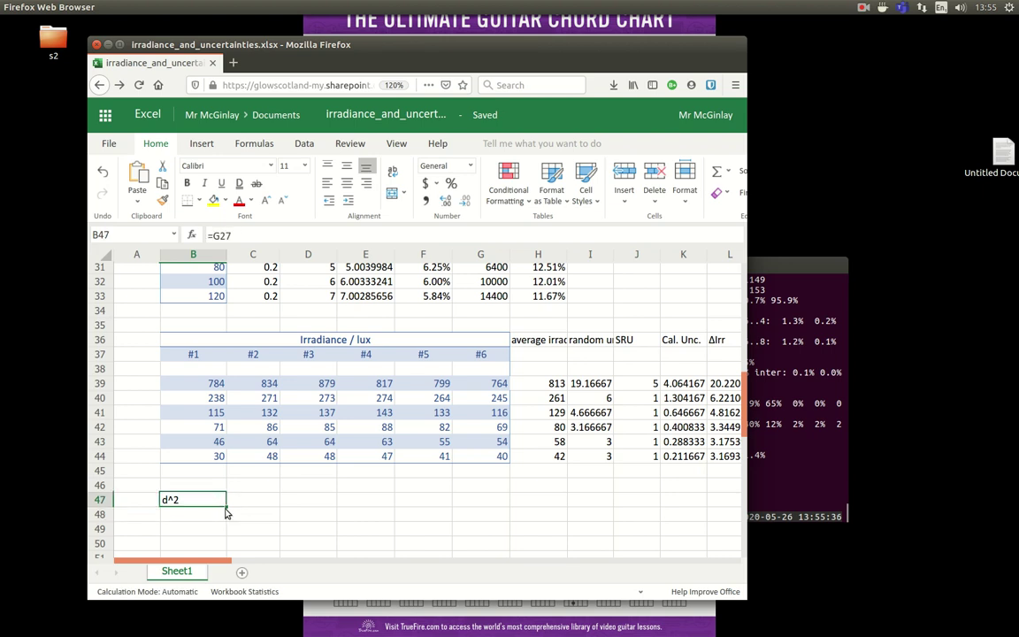
pyautogui.moveTo(227, 506); pyautogui.dragTo(268, 507)
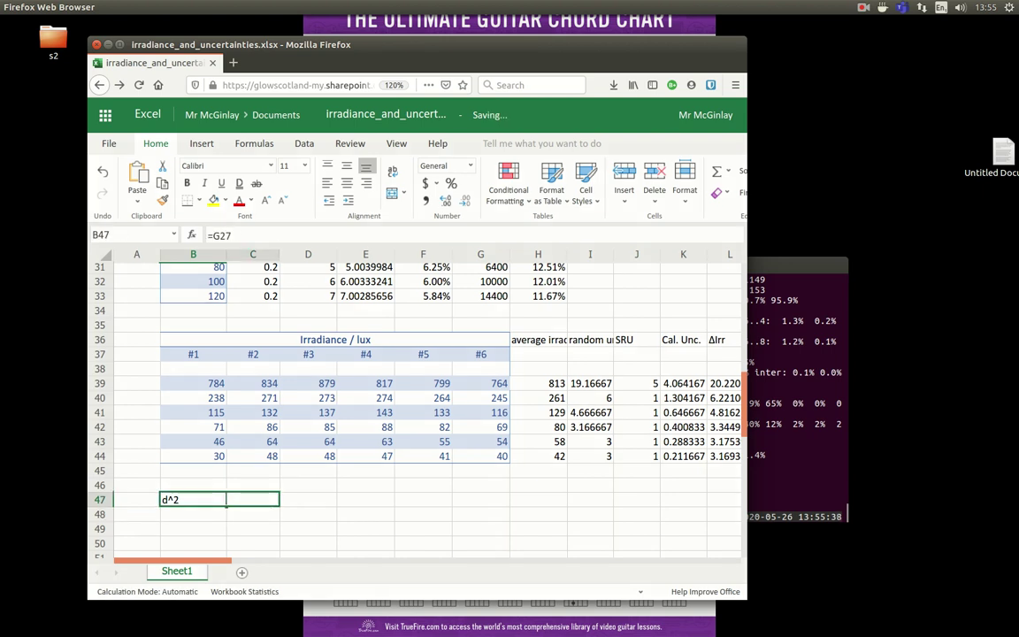
pyautogui.scroll(3, 329, 515)
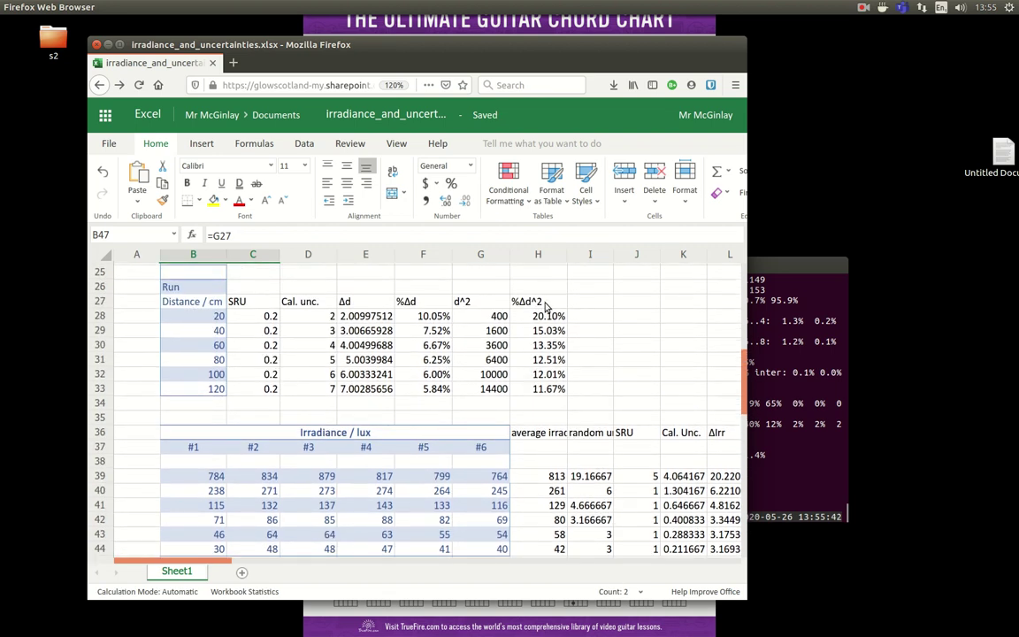
# - Link D47 to the average irradiance header with =H36 and E47 to the ΔIrr header with =L36
pyautogui.scroll(-4, 560, 315)
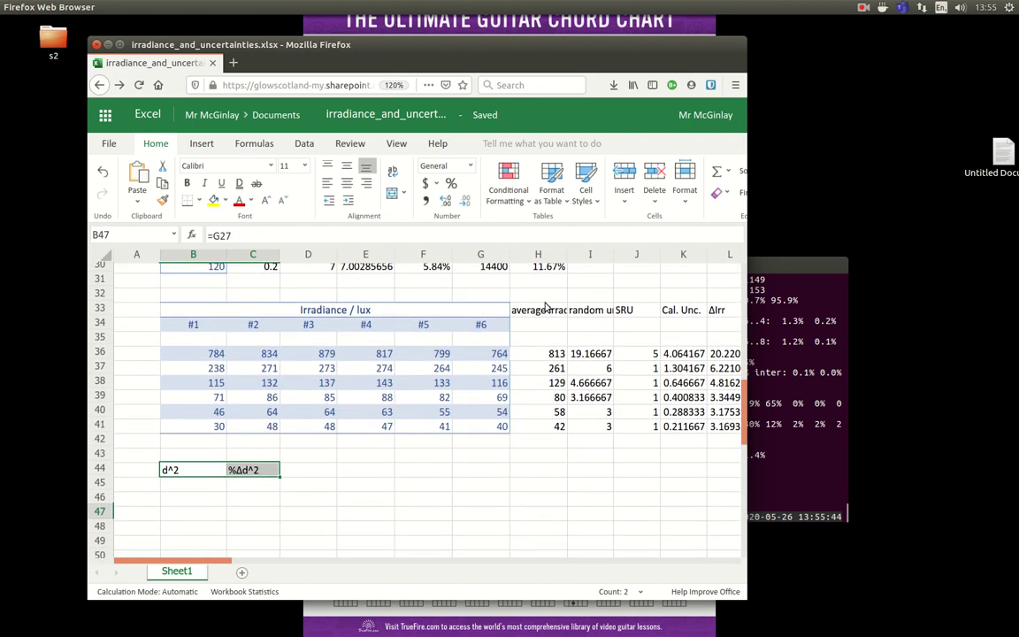
pyautogui.click(300, 473)
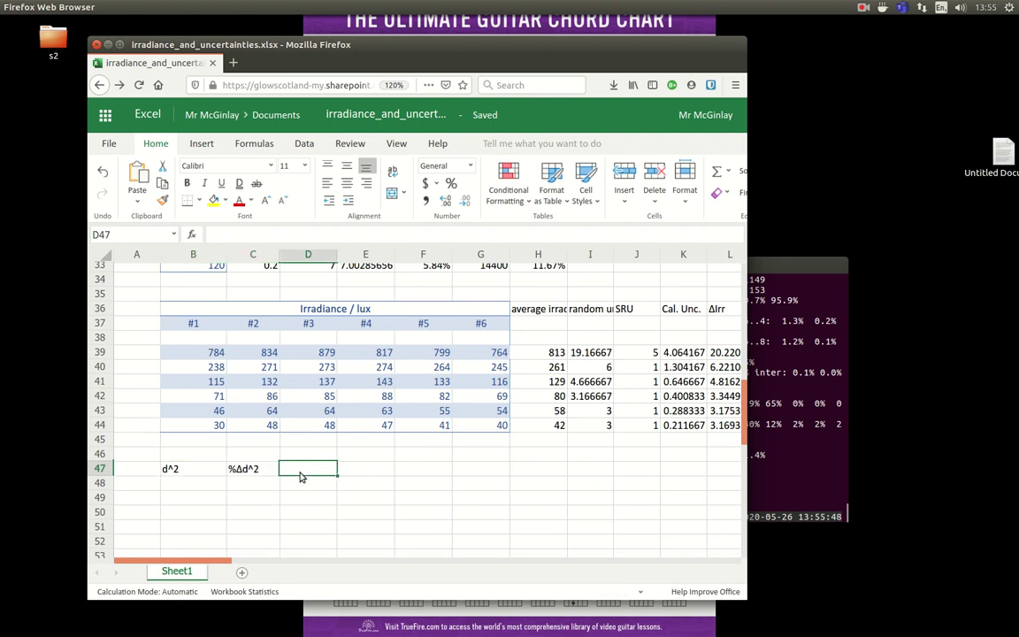
pyautogui.write('=')
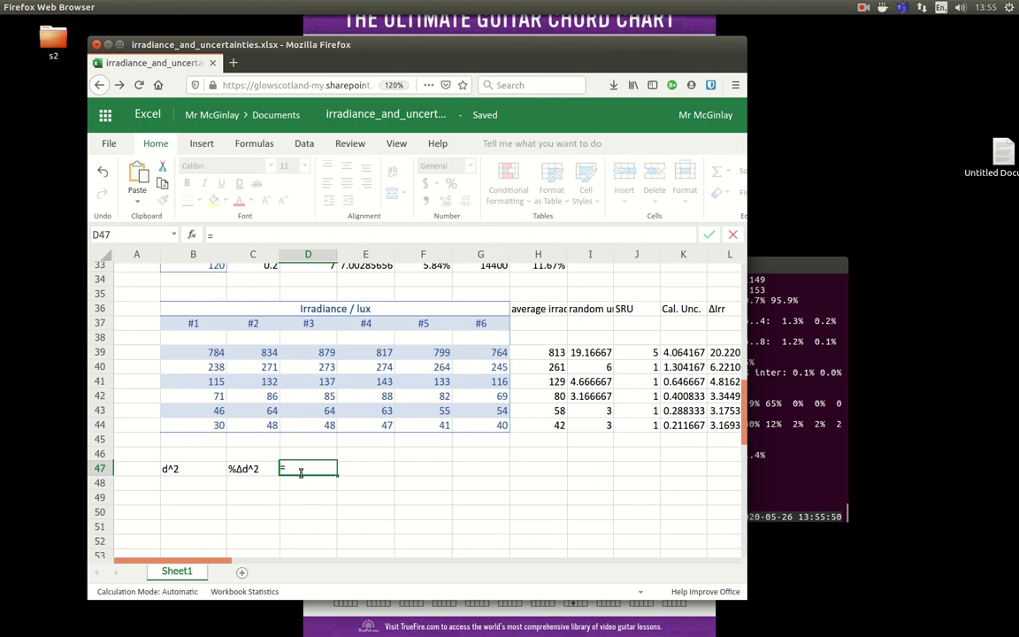
pyautogui.click(554, 311)
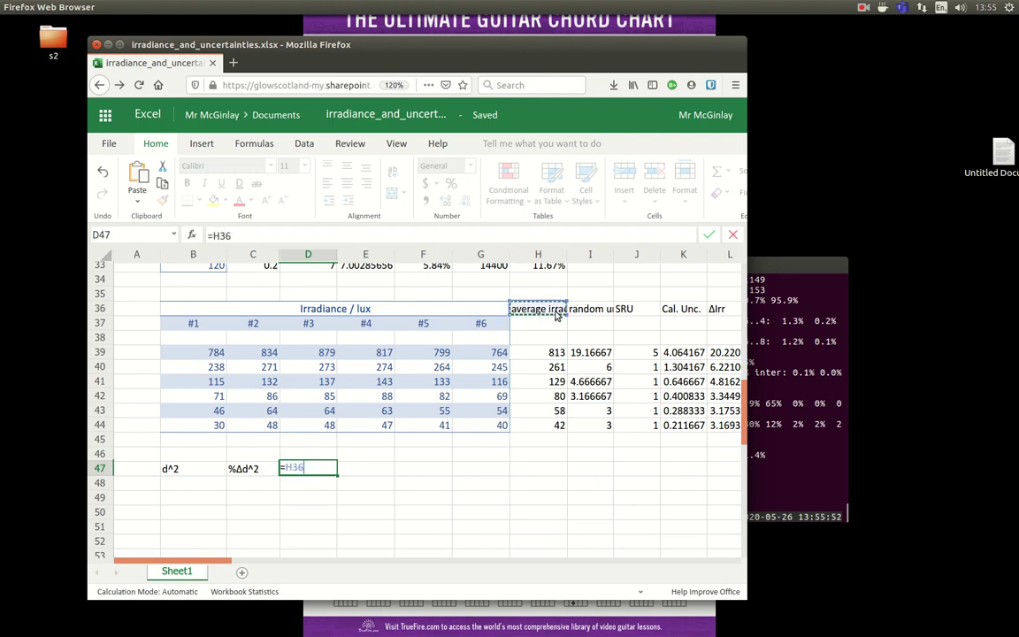
pyautogui.press('Return')
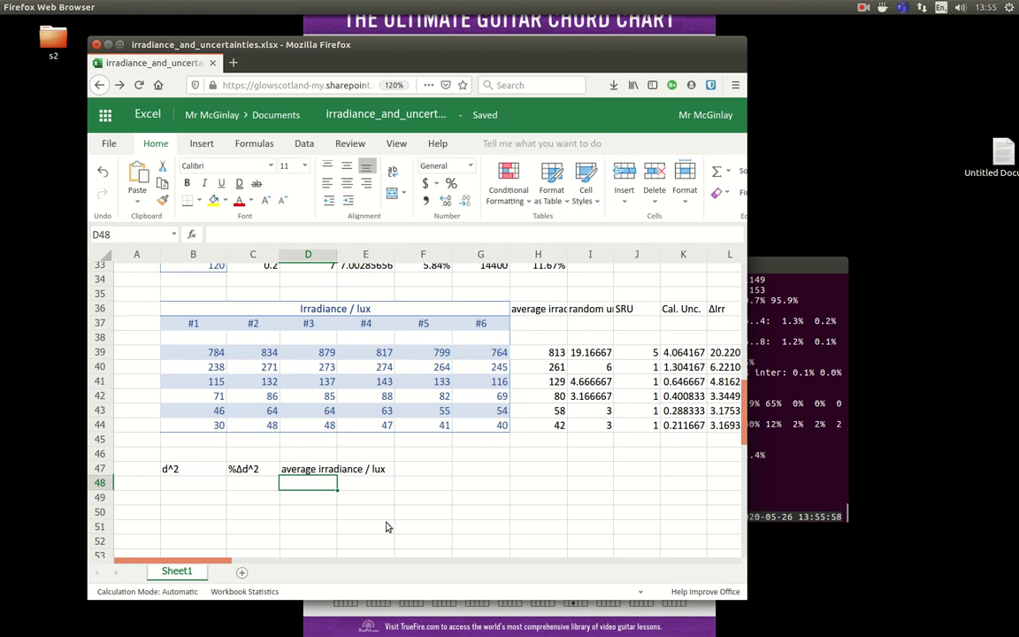
pyautogui.click(366, 471)
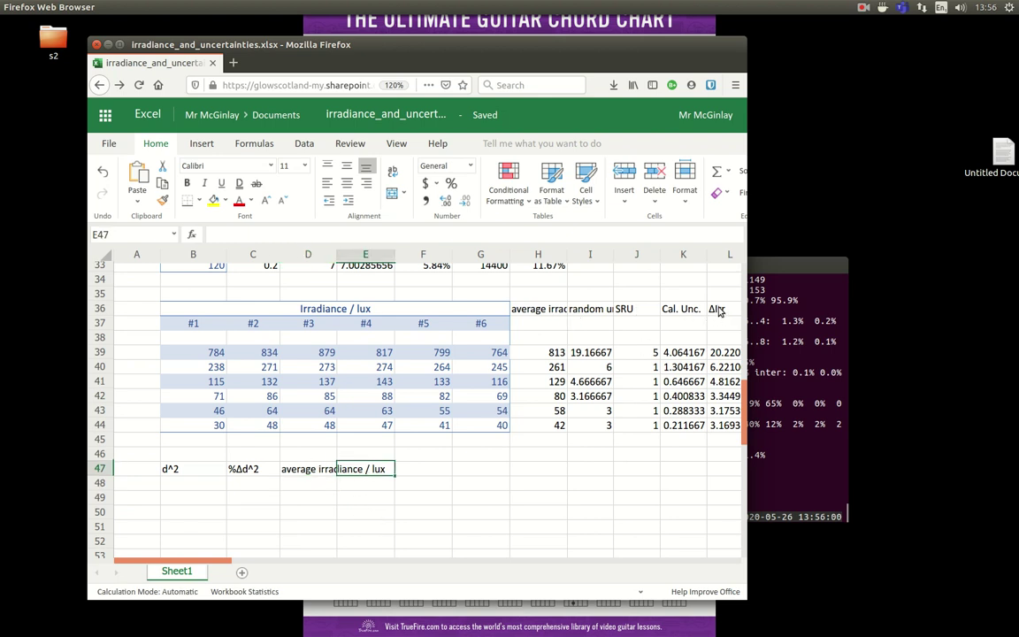
pyautogui.write('=')
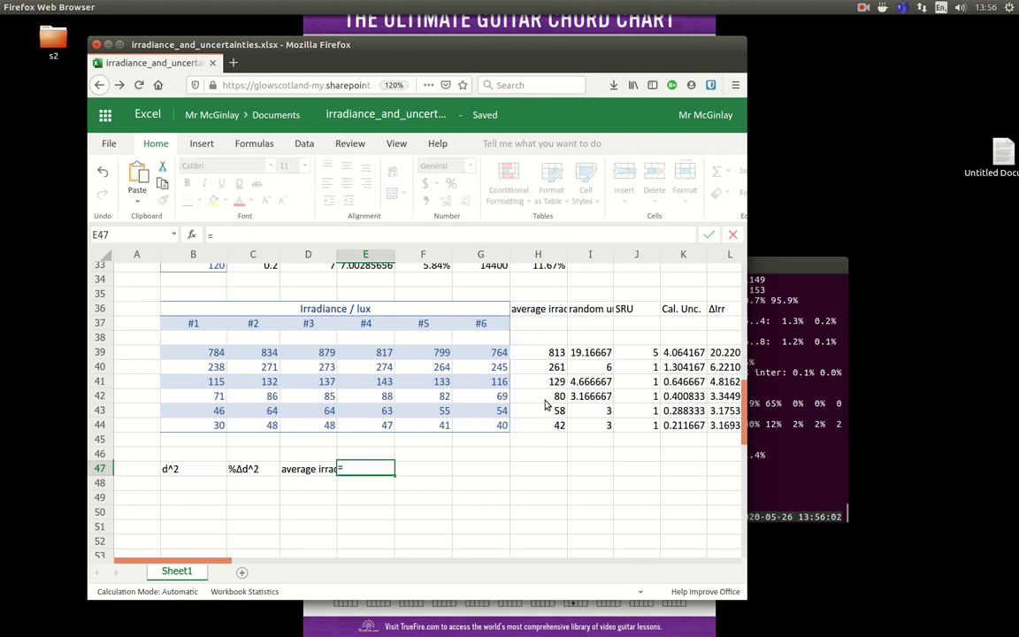
pyautogui.click(719, 310)
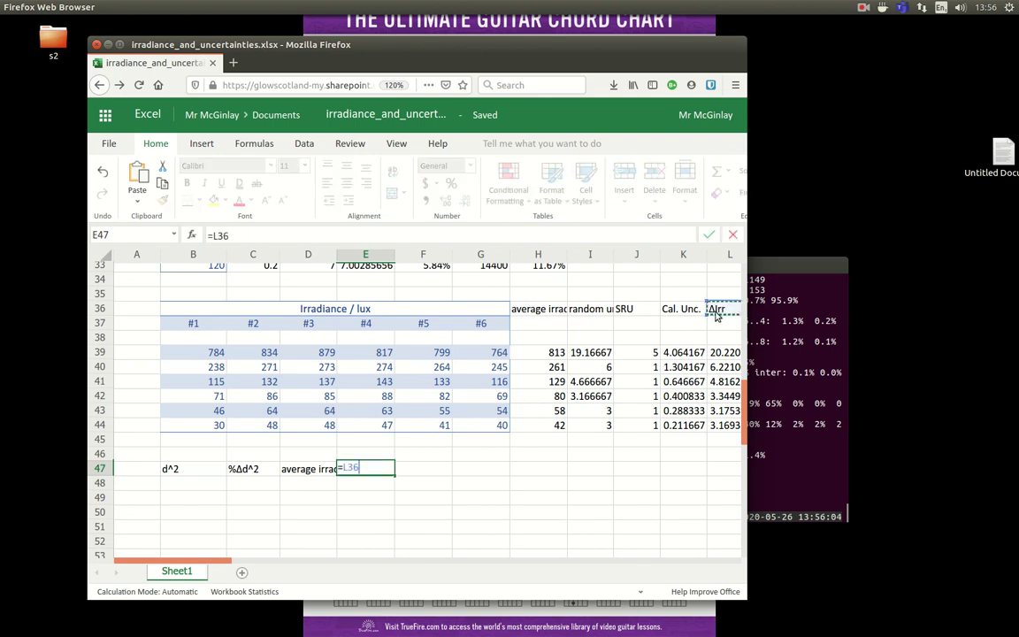
pyautogui.press('Return')
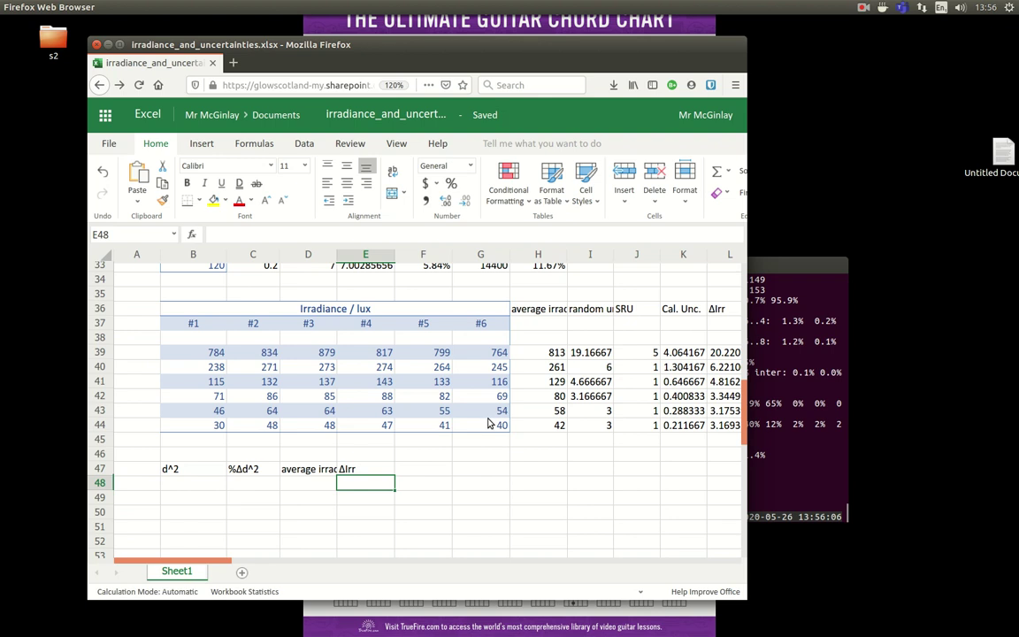
# - Fill the four linked header cells B47:E47 down to row 55
pyautogui.click(185, 472)
pyautogui.moveTo(185, 473); pyautogui.dragTo(375, 473)
pyautogui.hotkey('ctrl', 'd')
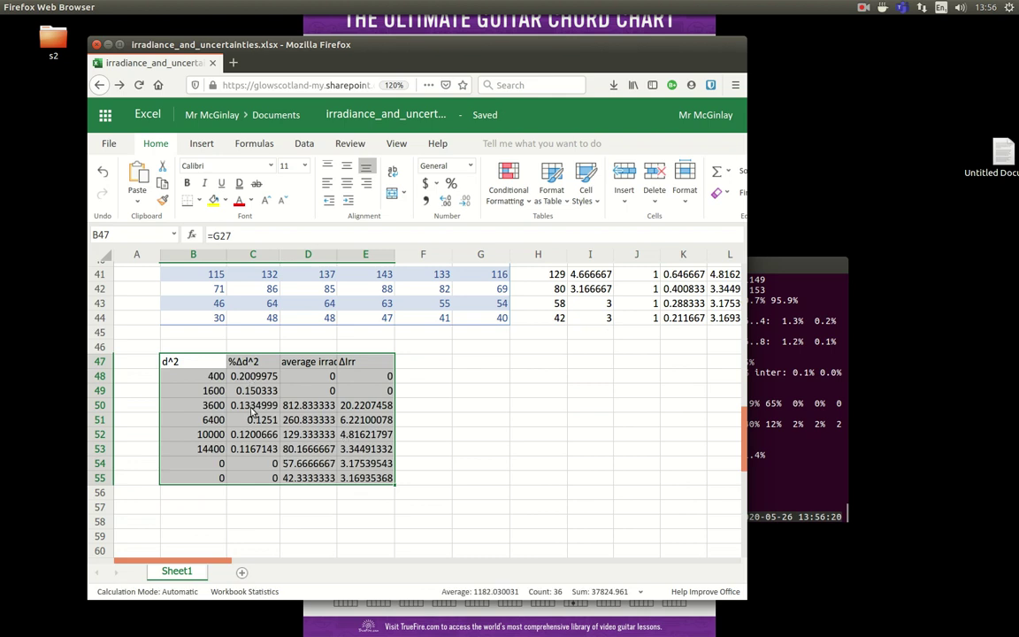
# - Clear the surplus cells B54:E55 at the end of the new summary table
pyautogui.click(204, 464)
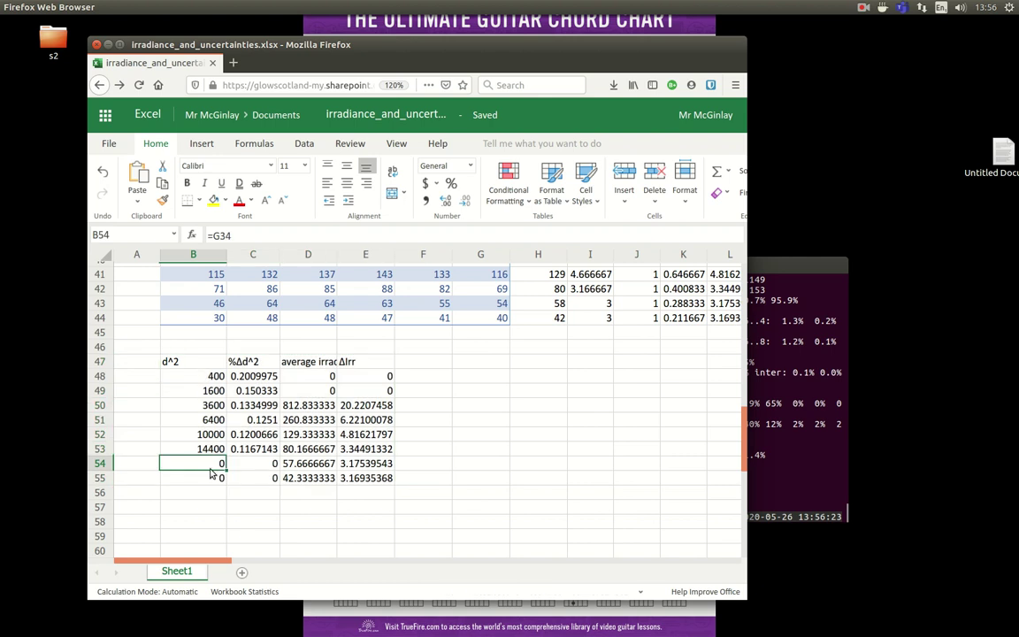
pyautogui.moveTo(204, 463); pyautogui.dragTo(372, 474)
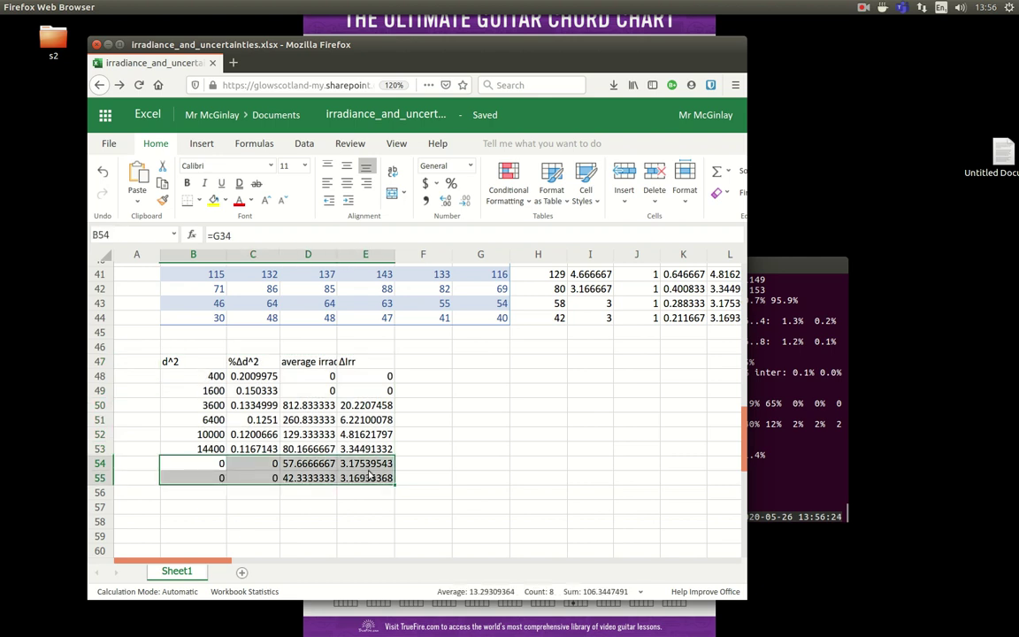
pyautogui.press('Delete')
# - Compare the summary table's average irradiance and ΔIrr rows with the source tables above, checking the formula in D53
pyautogui.scroll(5, 398, 456)
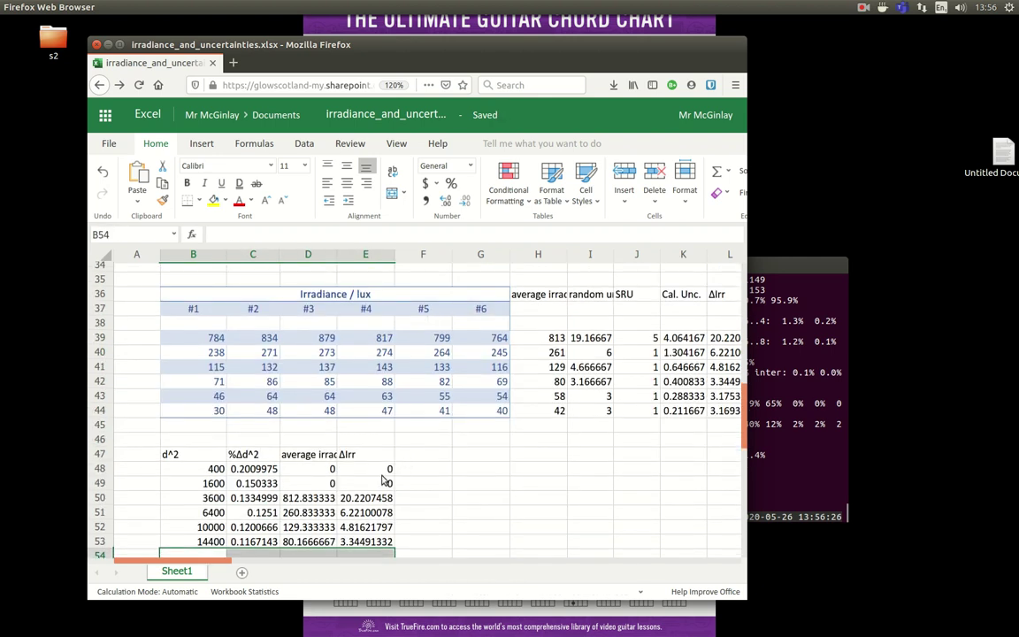
pyautogui.scroll(6, 537, 401)
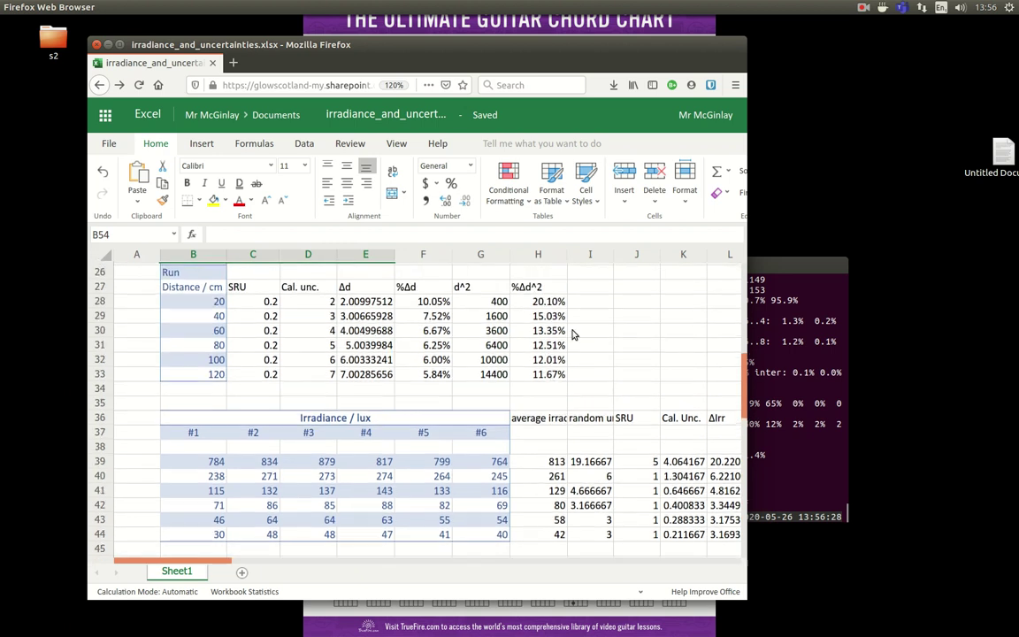
pyautogui.scroll(-3, 487, 432)
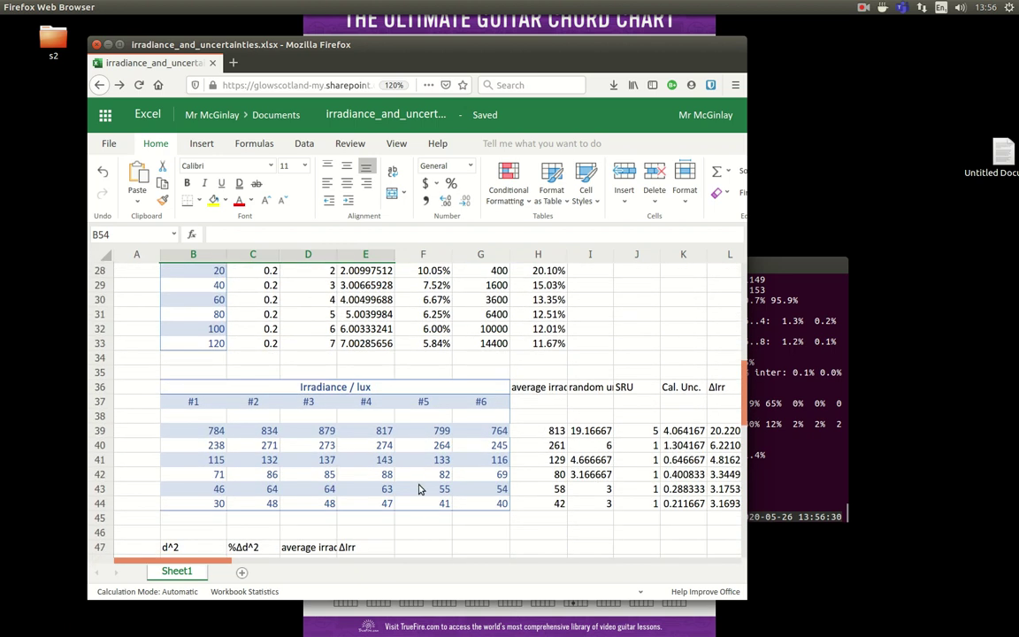
pyautogui.scroll(-3, 199, 531)
pyautogui.scroll(4, 354, 398)
pyautogui.scroll(-2, 542, 383)
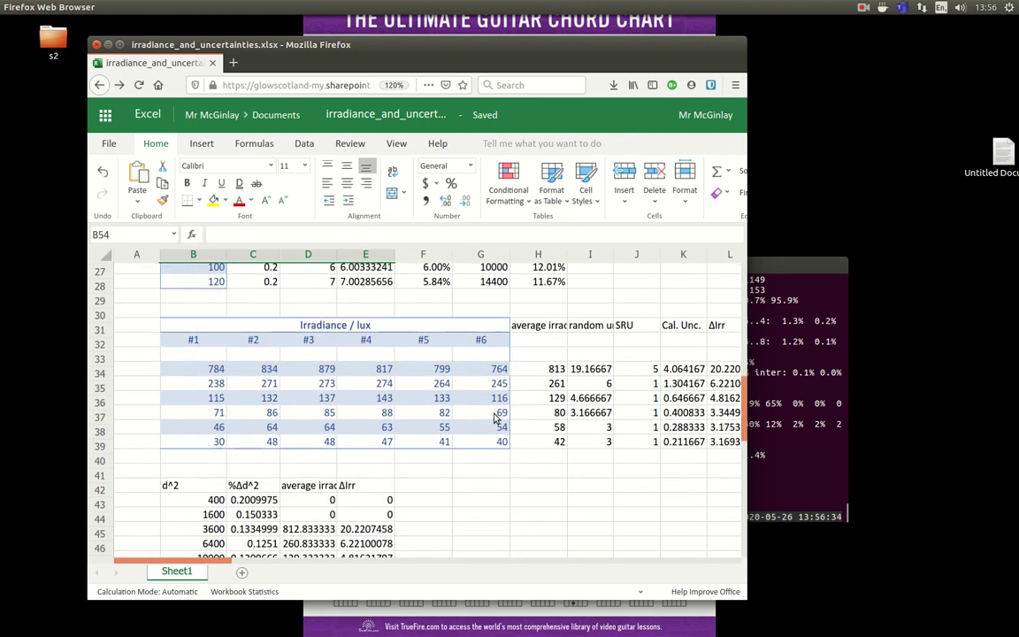
pyautogui.scroll(-3, 289, 522)
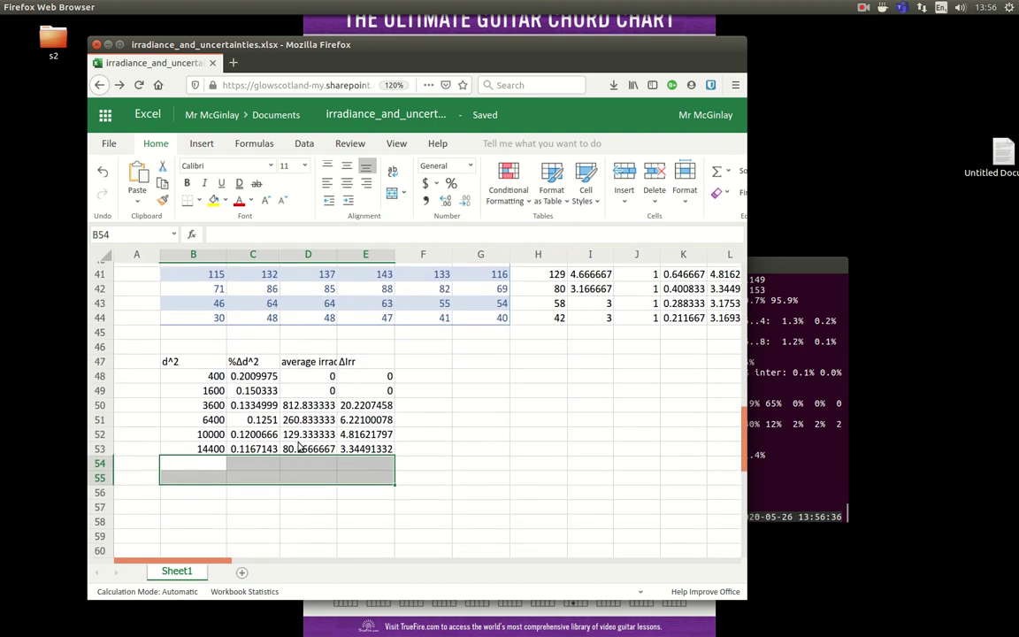
pyautogui.click(298, 447)
pyautogui.scroll(5, 575, 372)
pyautogui.scroll(-2, 569, 495)
pyautogui.scroll(-1, 530, 443)
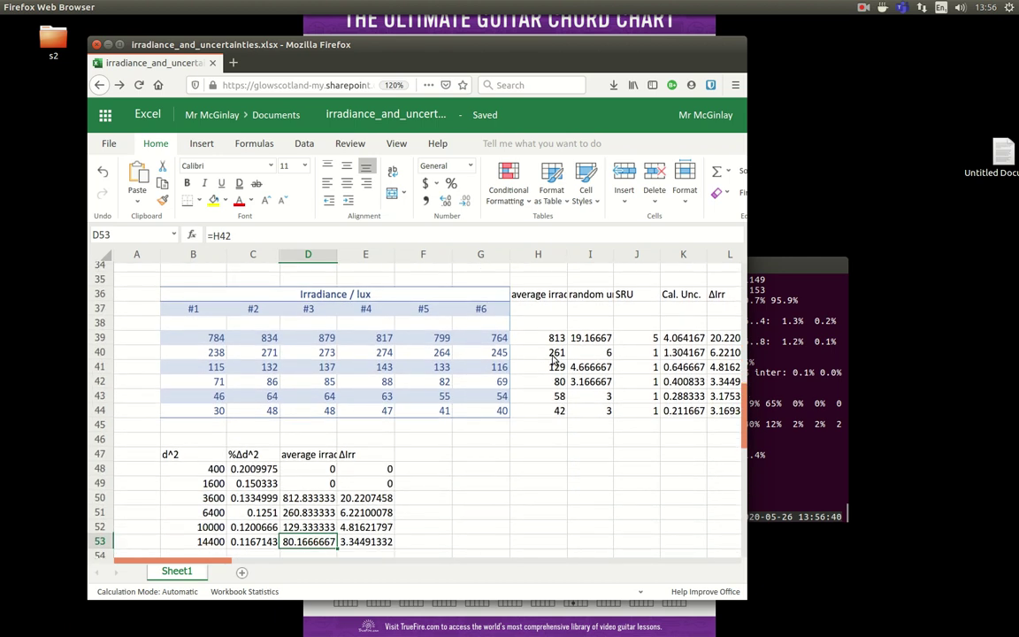
pyautogui.scroll(-1, 553, 362)
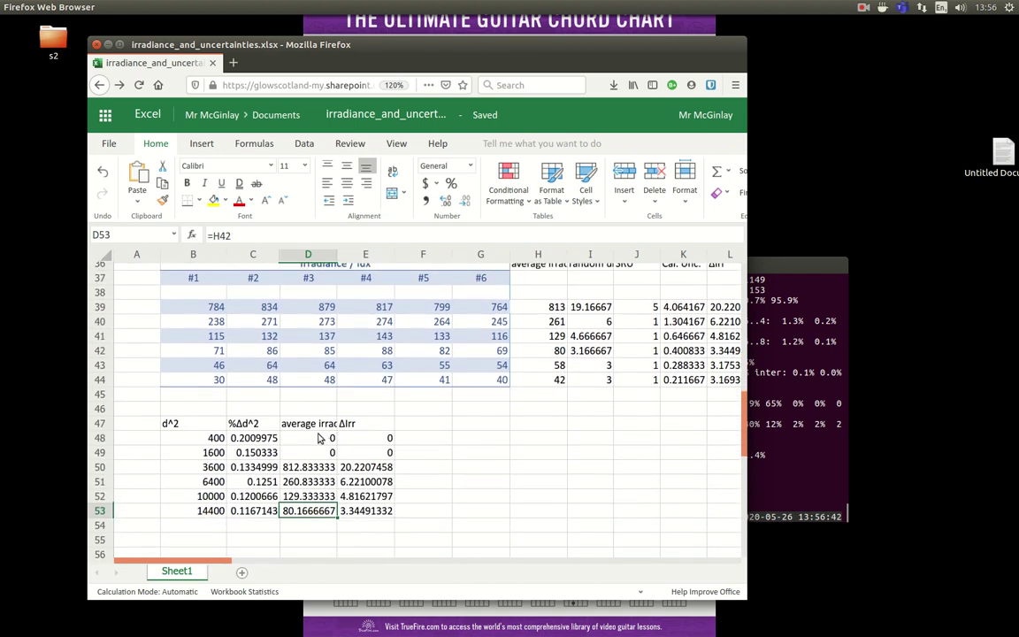
# - Change the formula in D48 to =H39 so it references the first average irradiance value
pyautogui.click(321, 437)
pyautogui.scroll(1, 329, 428)
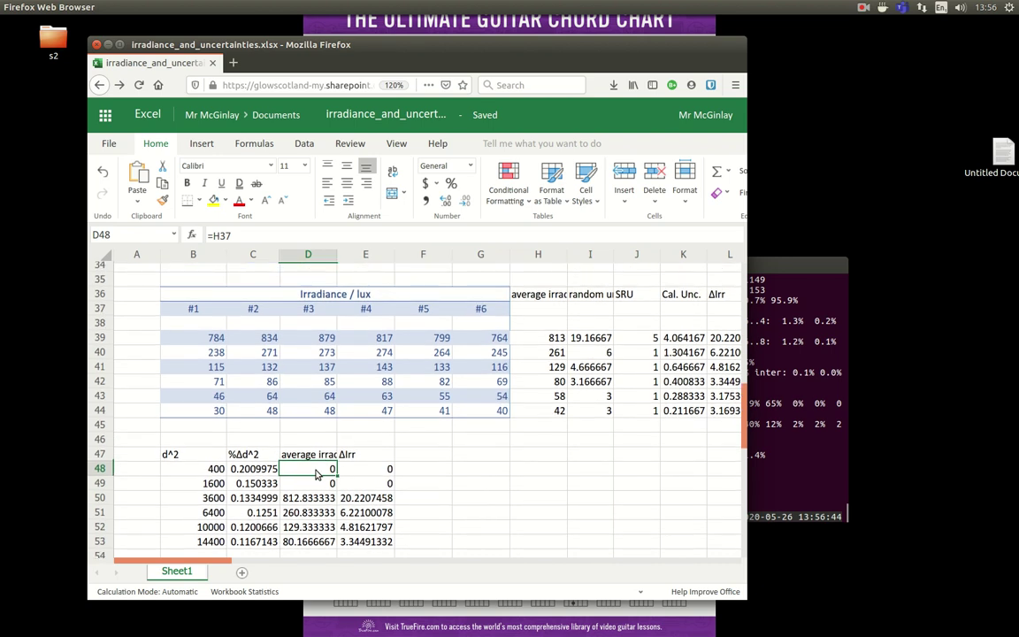
pyautogui.doubleClick(317, 470)
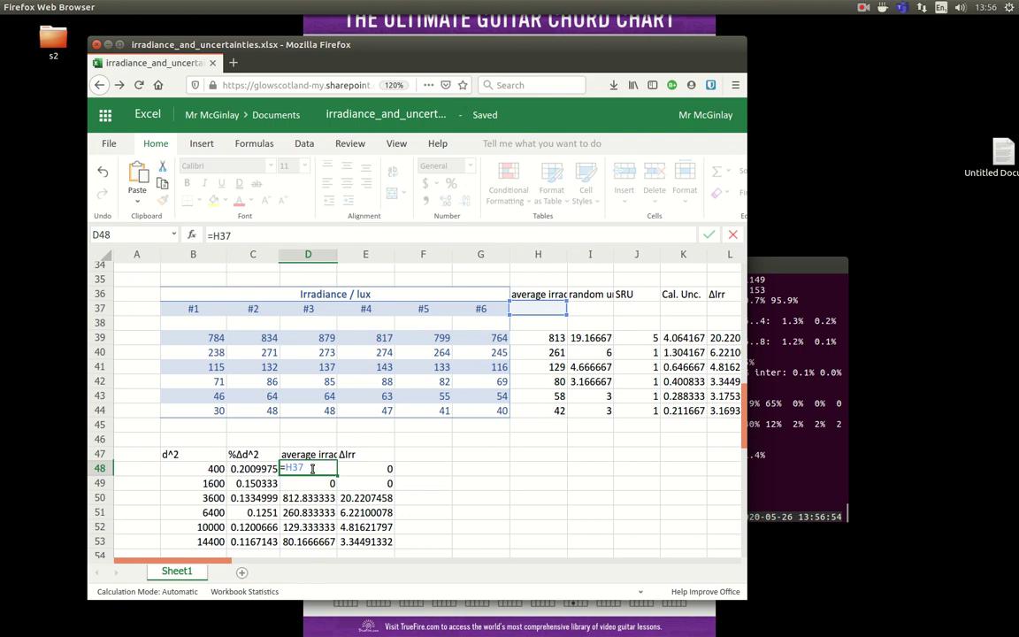
pyautogui.press('Down')
pyautogui.press('Down')
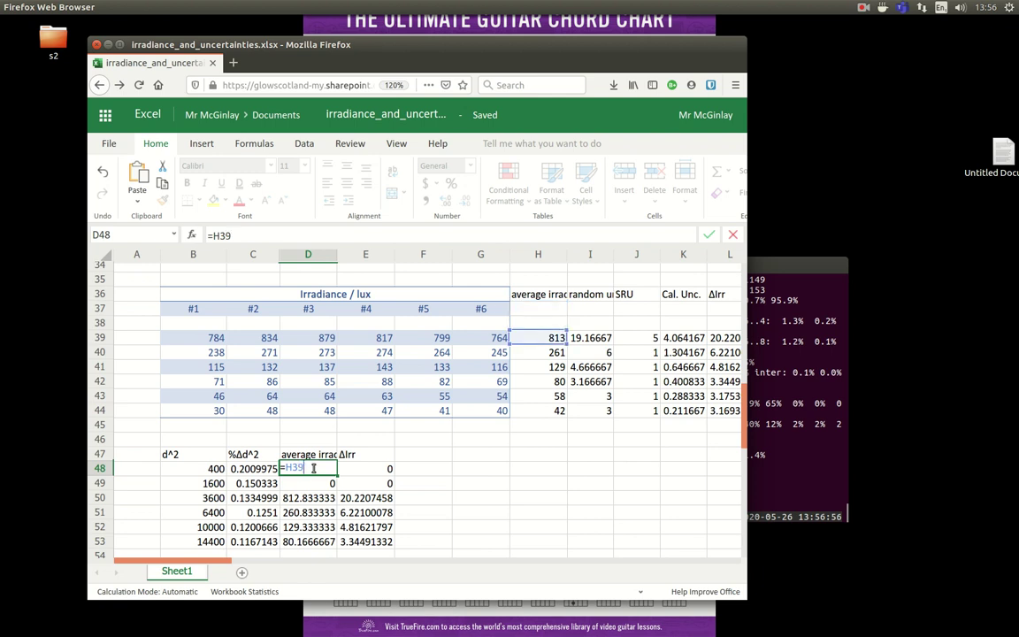
pyautogui.press('Return')
# - Fill the D48 formula right into E48, and fill D48:E48 down to row 53
pyautogui.click(314, 469)
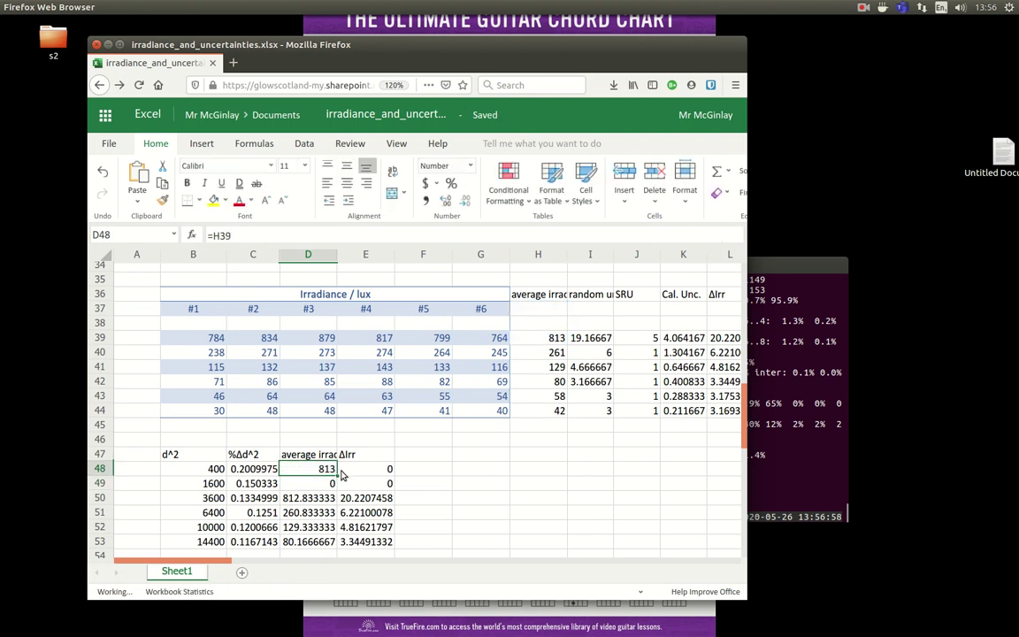
pyautogui.moveTo(314, 469); pyautogui.dragTo(390, 469)
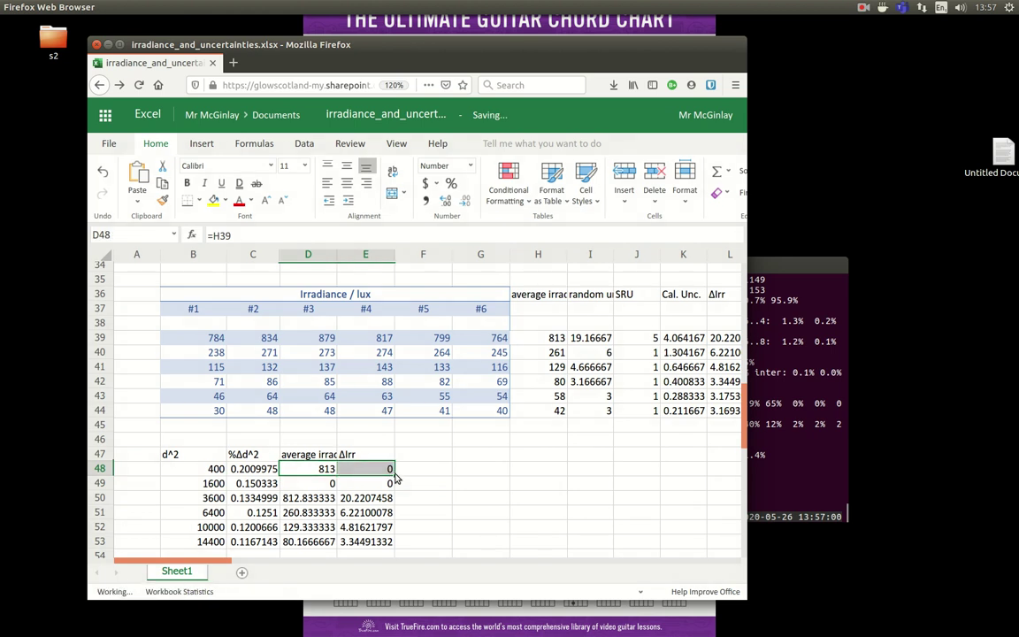
pyautogui.scroll(3, 571, 448)
pyautogui.scroll(-3, 548, 448)
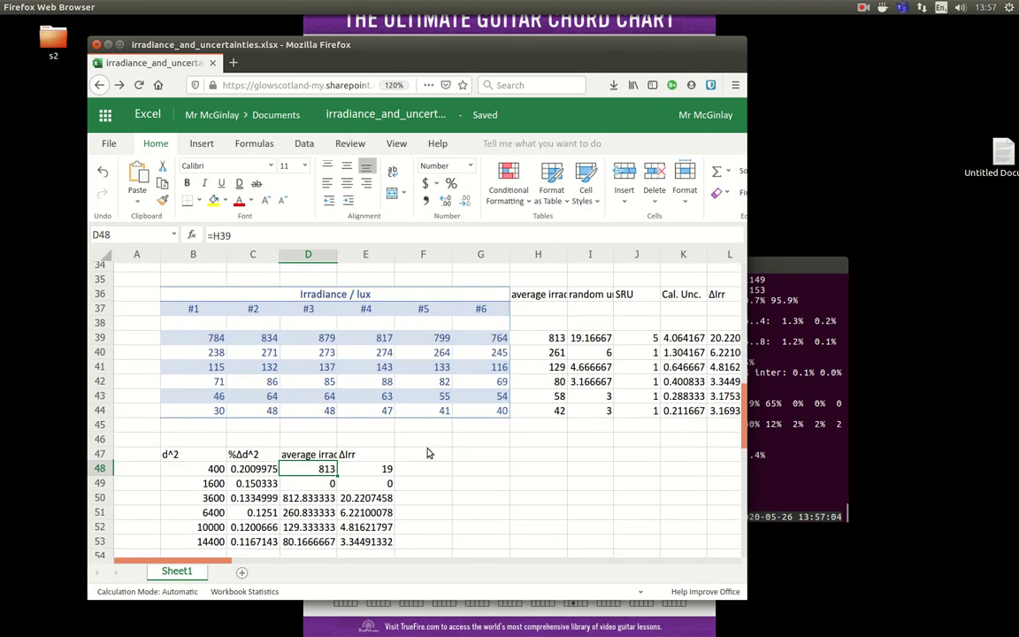
pyautogui.moveTo(334, 473)
pyautogui.mouseDown()
pyautogui.moveTo(387, 471)
pyautogui.moveTo(391, 482)
pyautogui.moveTo(391, 469)
pyautogui.moveTo(390, 541)
pyautogui.mouseUp()
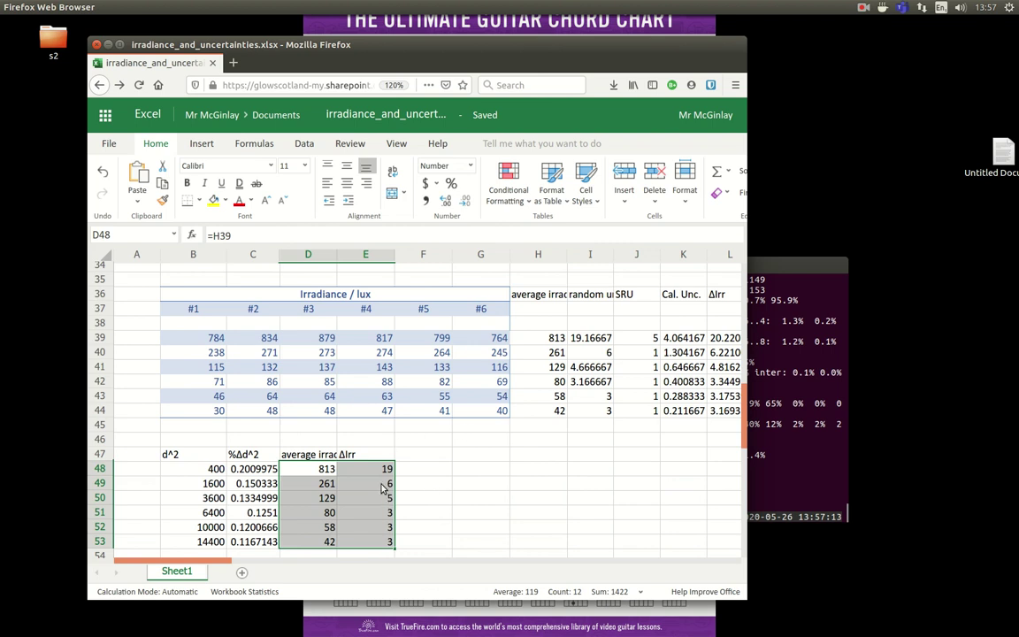
pyautogui.click(326, 469)
# - Format the %Δd^2 values in C48:C53 as percentages
pyautogui.click(245, 472)
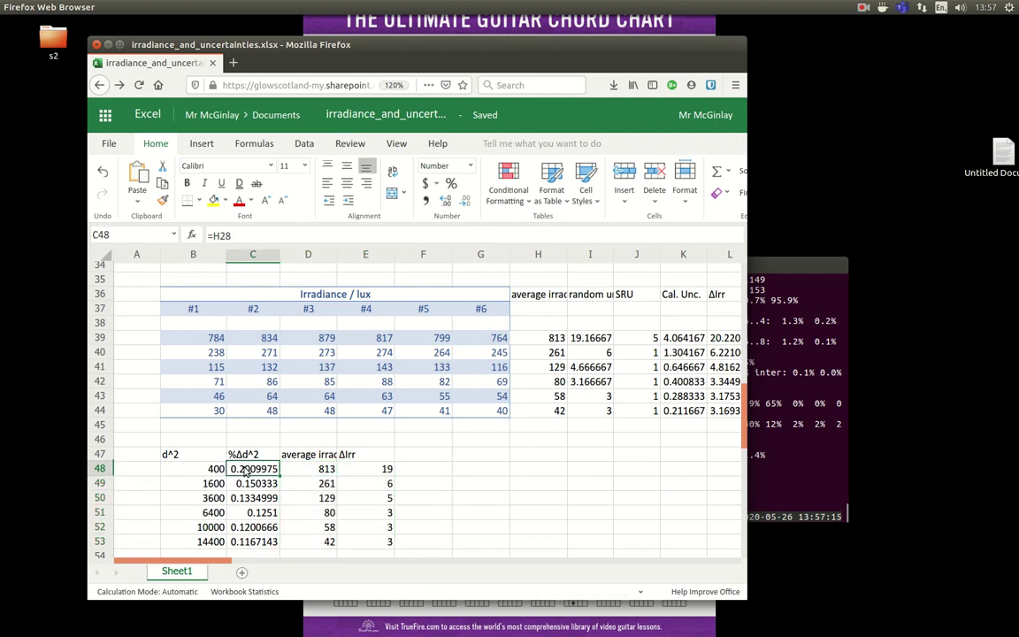
pyautogui.moveTo(248, 472); pyautogui.dragTo(251, 541)
pyautogui.click(452, 182)
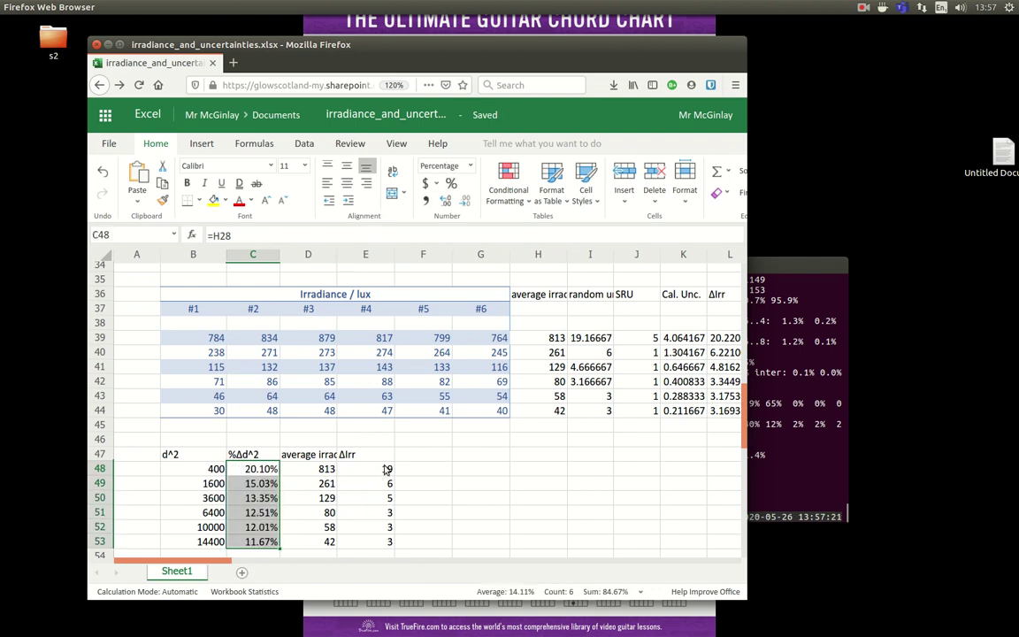
# - Change the heading formula in E47 to =M36 so it references the %ΔIrr heading
pyautogui.moveTo(213, 561); pyautogui.dragTo(225, 566)
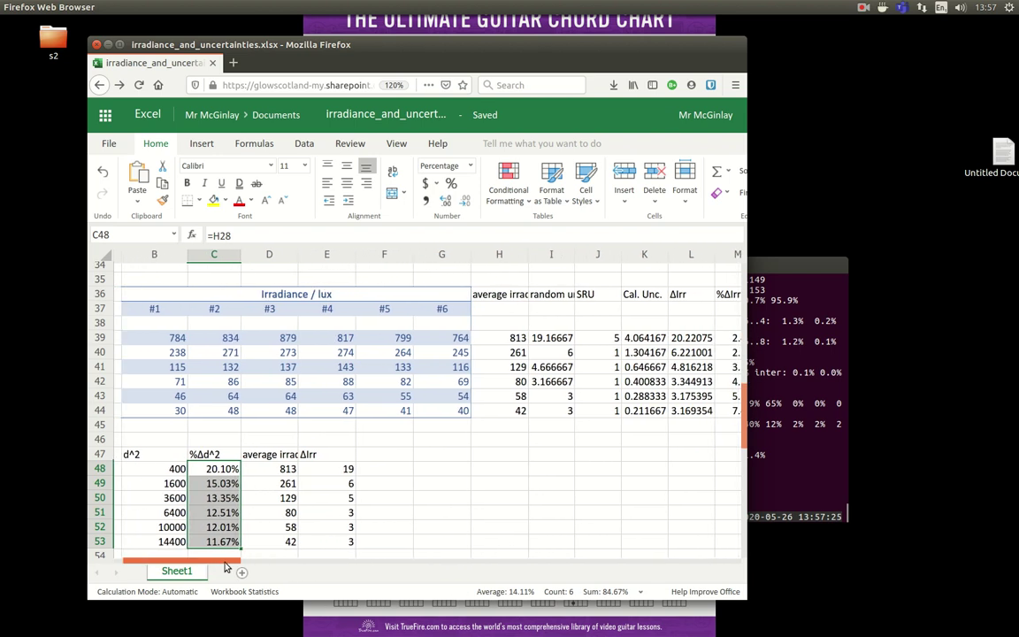
pyautogui.click(311, 456)
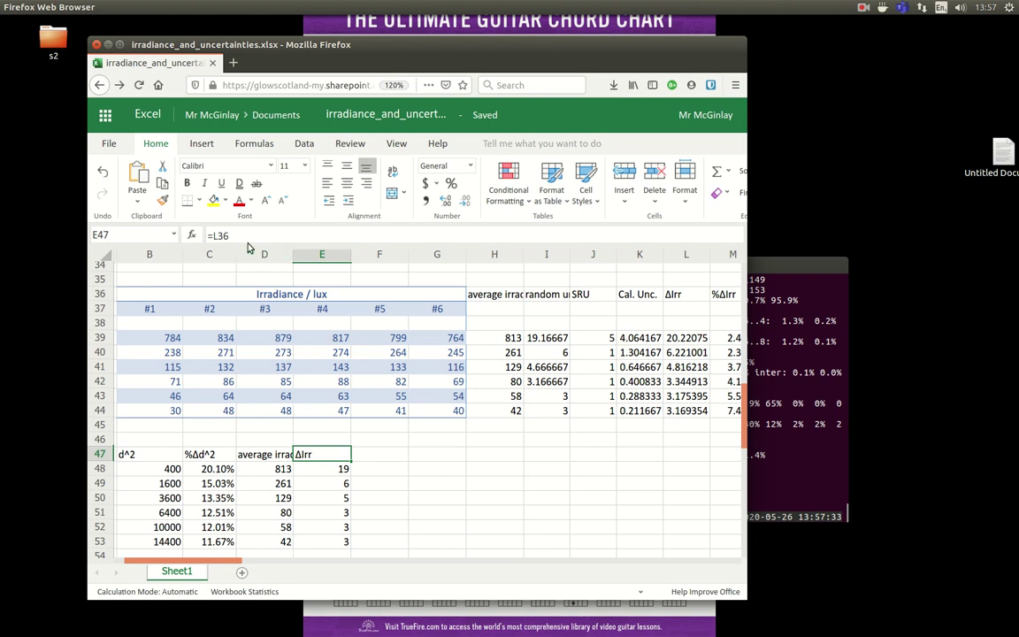
pyautogui.click(249, 232)
pyautogui.press('Home')
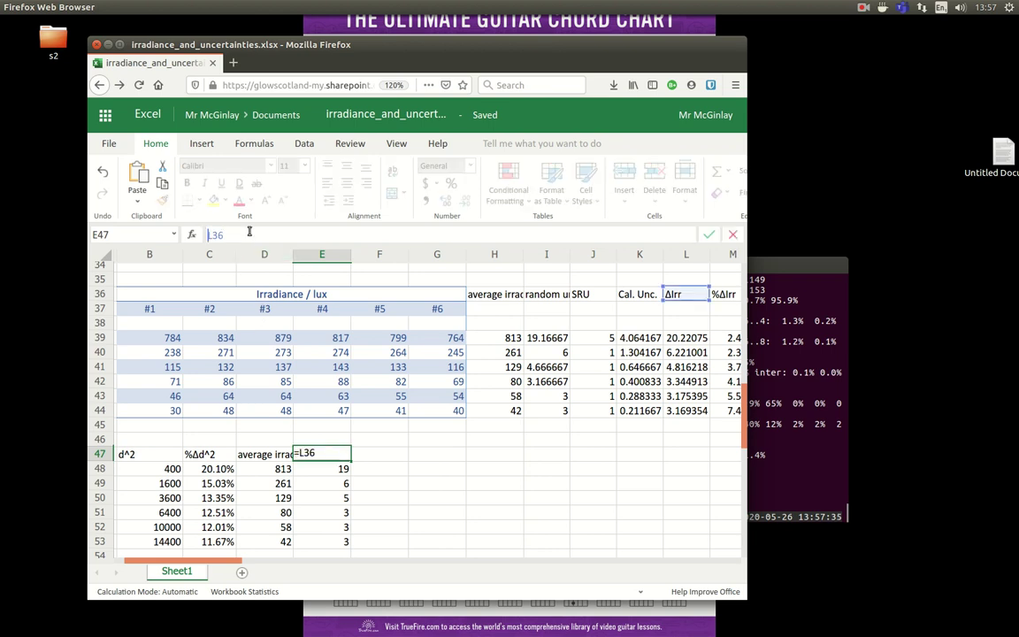
pyautogui.press('Delete')
pyautogui.write('=M')
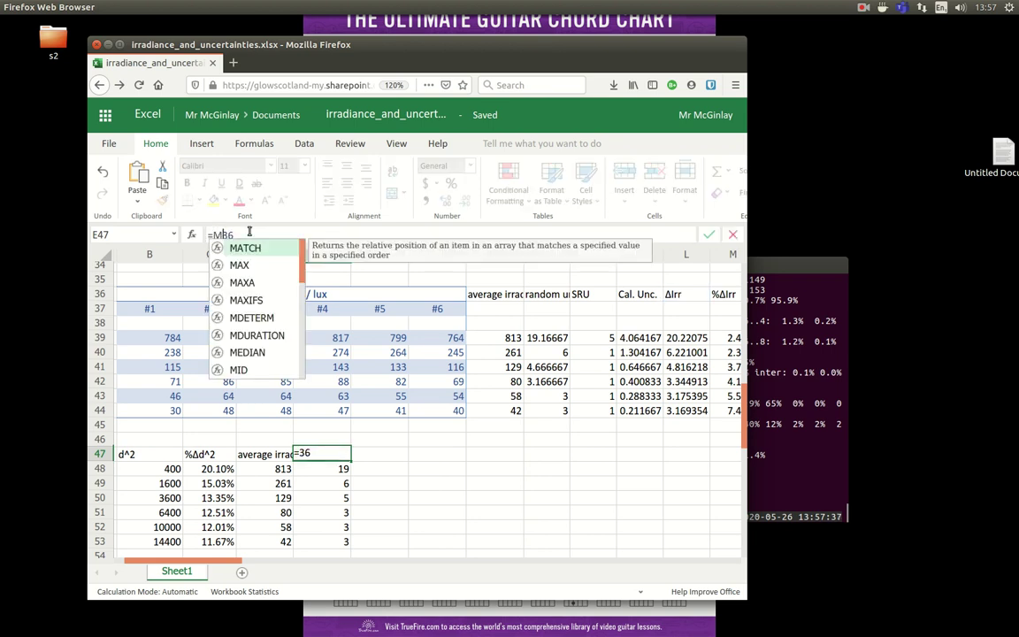
pyautogui.press('Return')
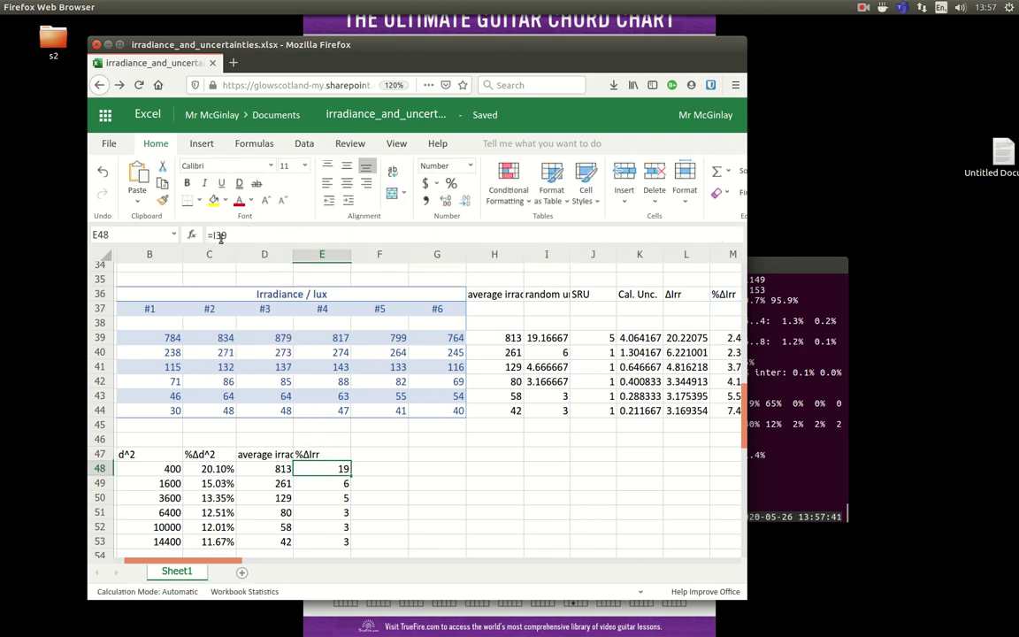
# - Change the formula in E48 to =M39 so it references the first %ΔIrr value
pyautogui.click(217, 234)
pyautogui.press('BackSpace')
pyautogui.write('M')
pyautogui.press('Return')
# - Fill the E48 formula down to E53 and format E48:E53 as percentages
pyautogui.click(342, 468)
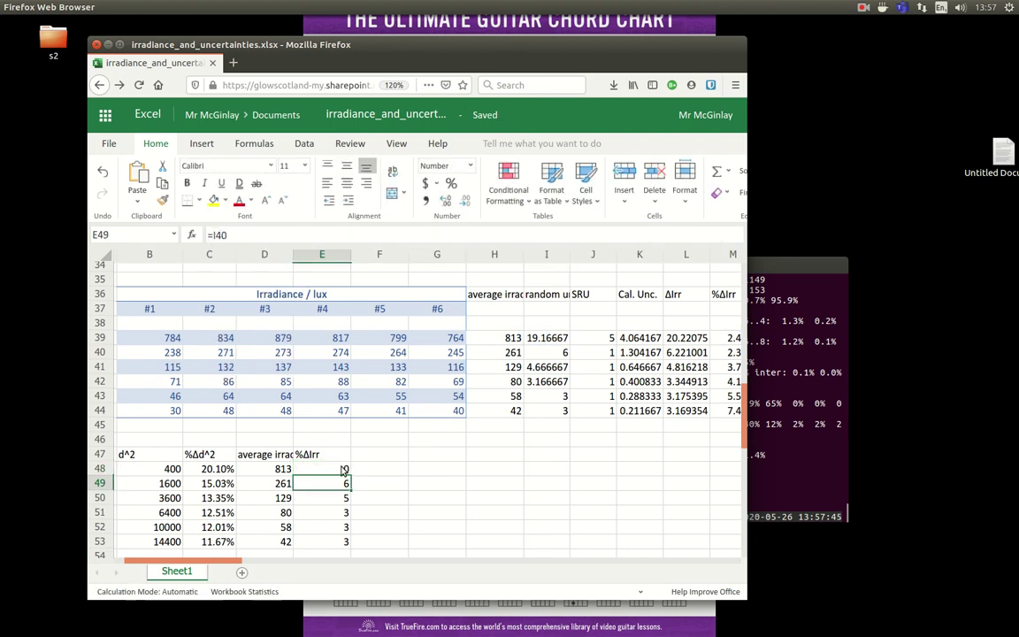
pyautogui.moveTo(347, 479); pyautogui.dragTo(345, 542)
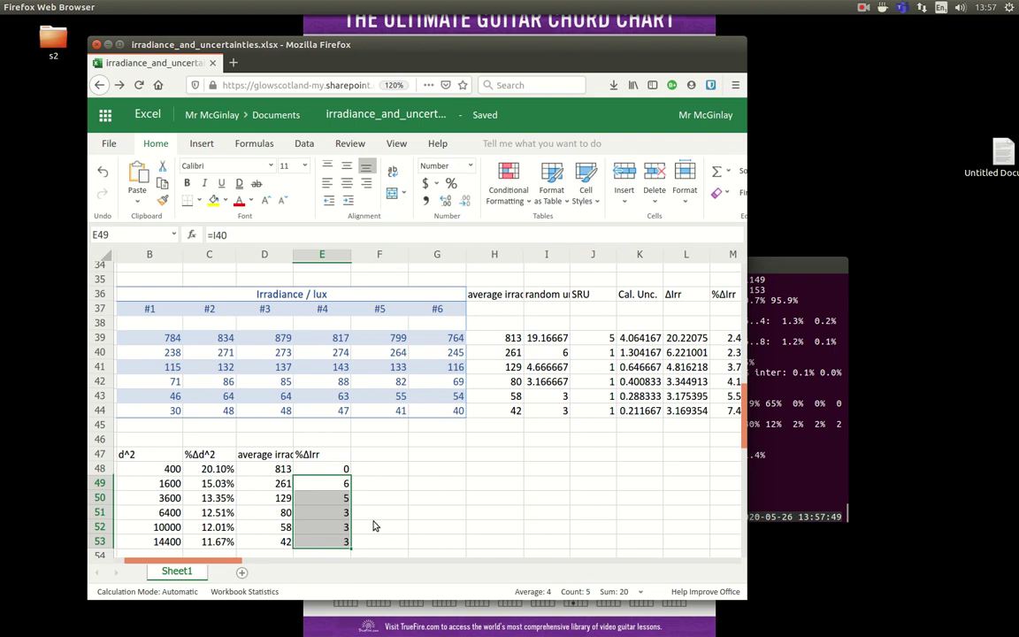
pyautogui.click(344, 473)
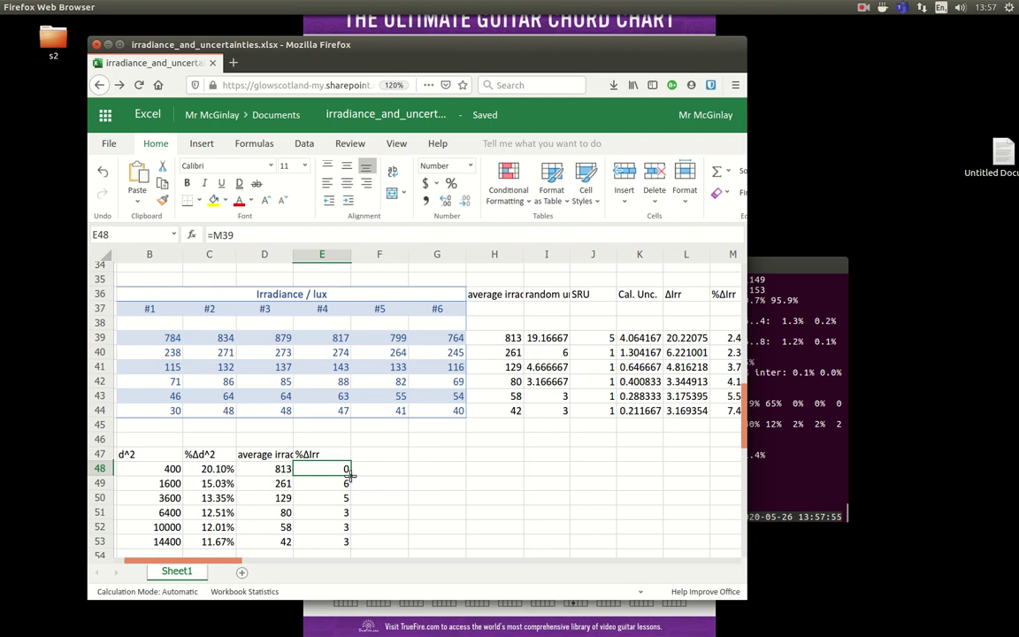
pyautogui.doubleClick(338, 474)
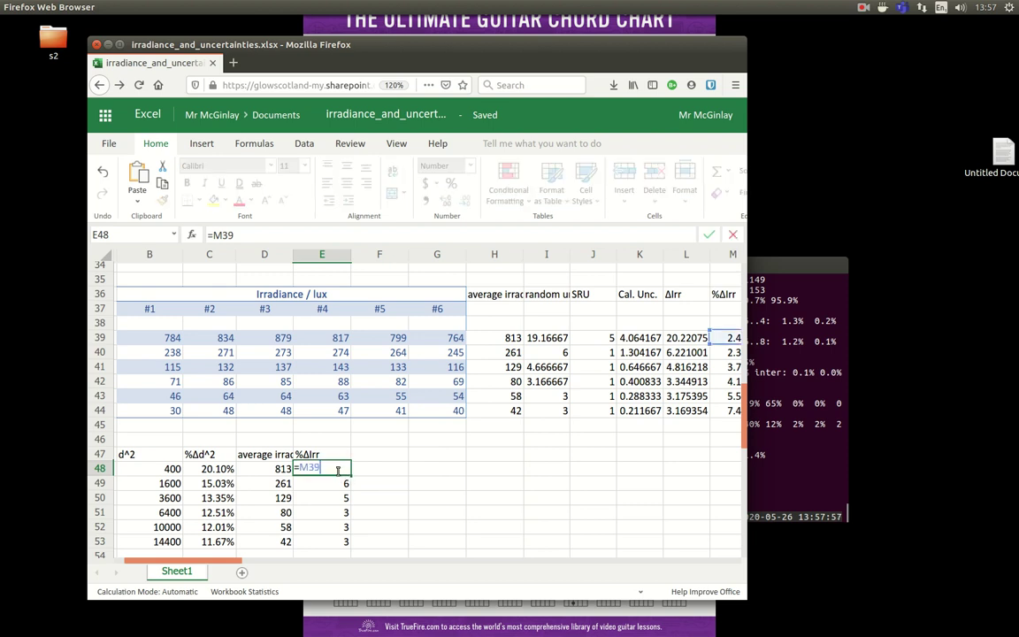
pyautogui.press('Escape')
pyautogui.moveTo(347, 475); pyautogui.dragTo(350, 542)
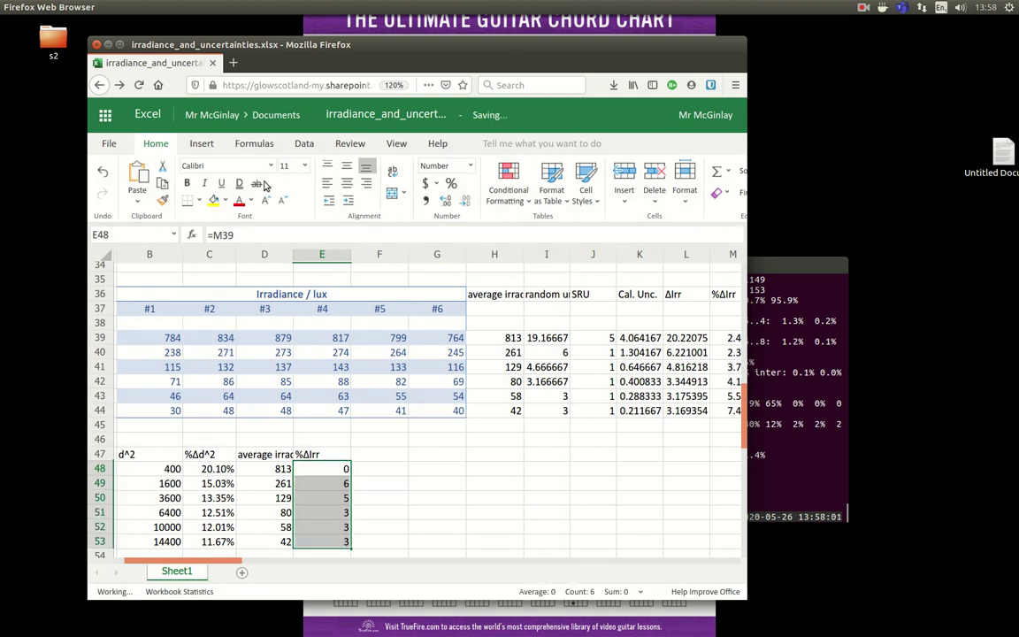
pyautogui.click(452, 184)
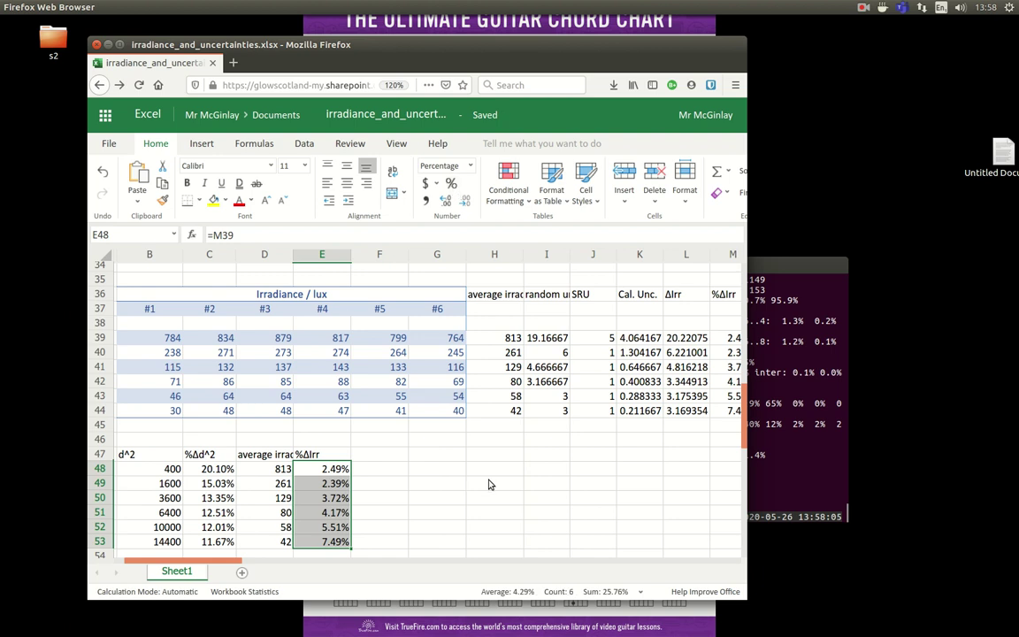
pyautogui.click(401, 530)
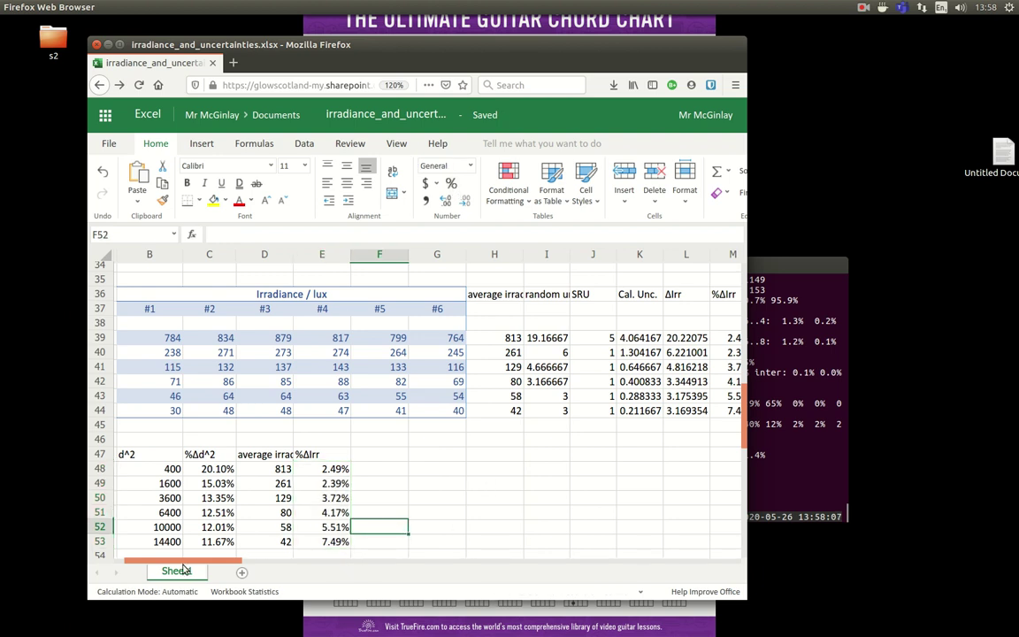
# - Add the heading k-value in F47, beside the %ΔIrr heading of the summary table
pyautogui.moveTo(181, 563); pyautogui.dragTo(157, 562)
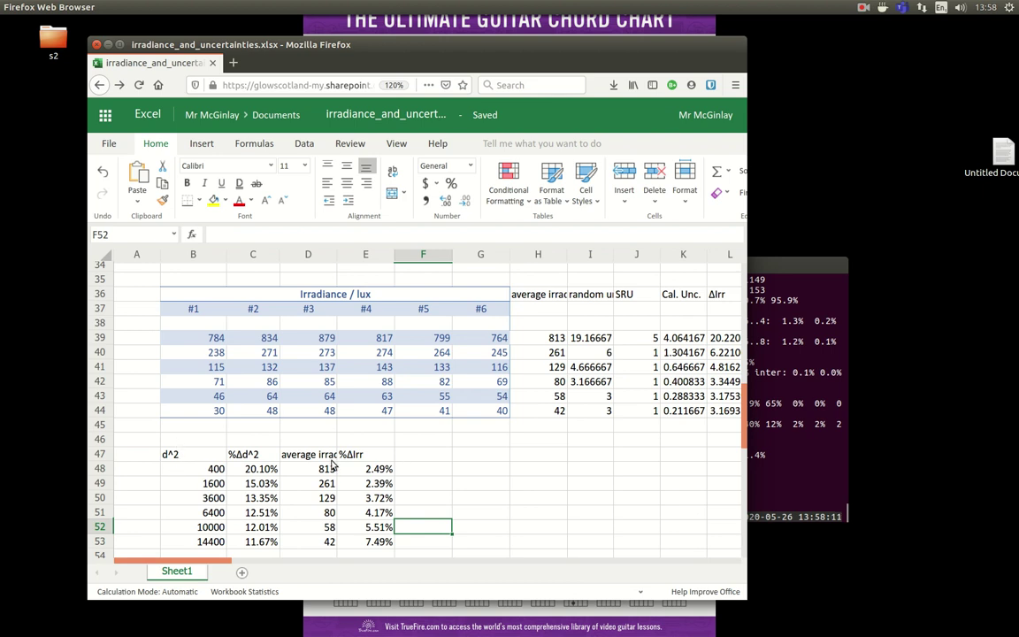
pyautogui.click(433, 455)
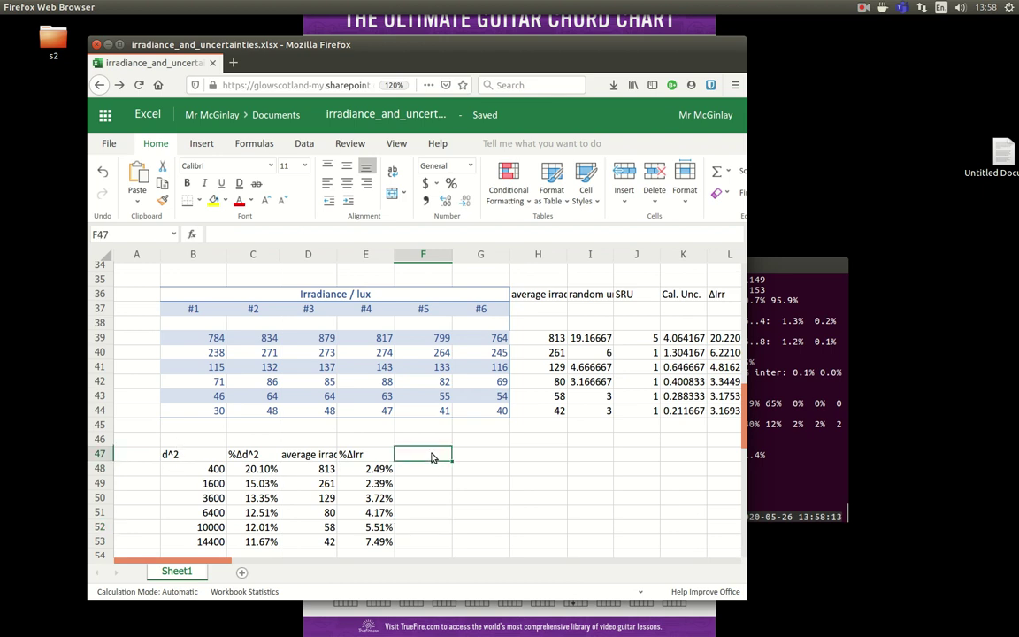
pyautogui.write('k-value')
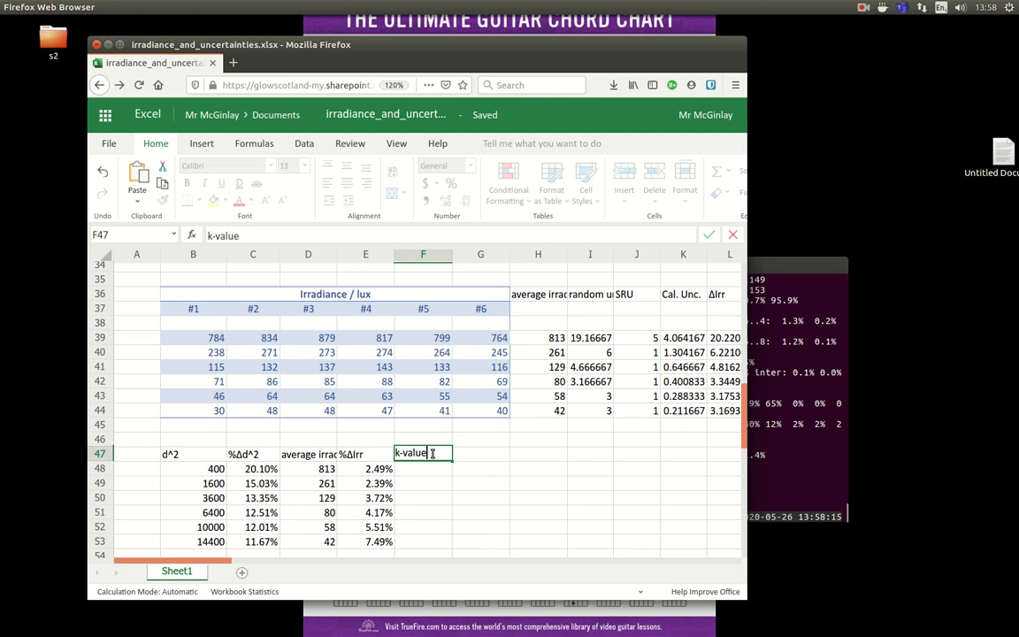
# - Enter =D48*B48 in F48 to multiply the first average irradiance by its d^2 value
pyautogui.click(436, 468)
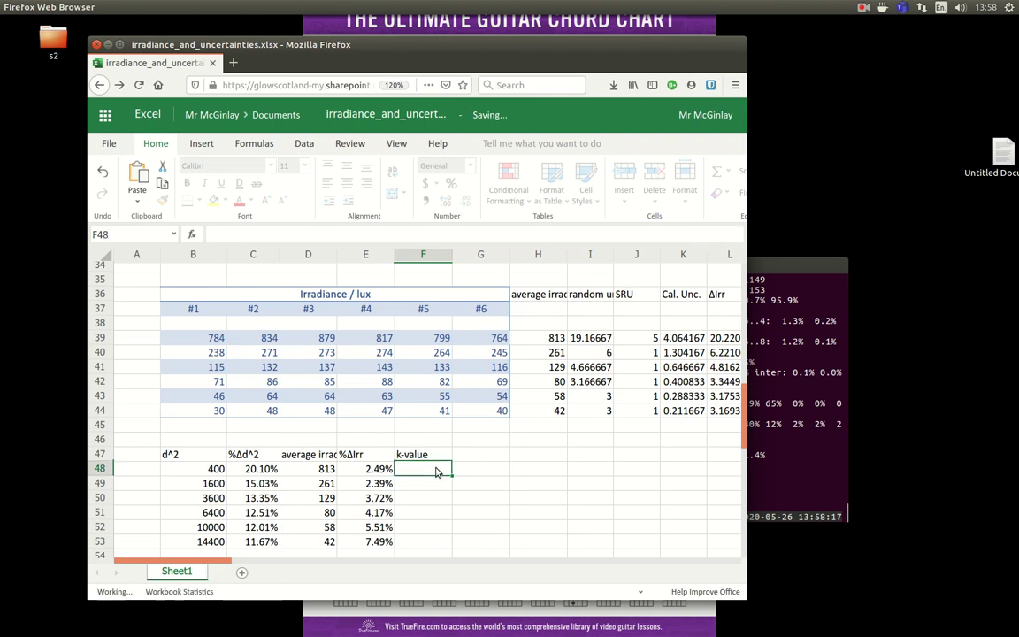
pyautogui.write('=')
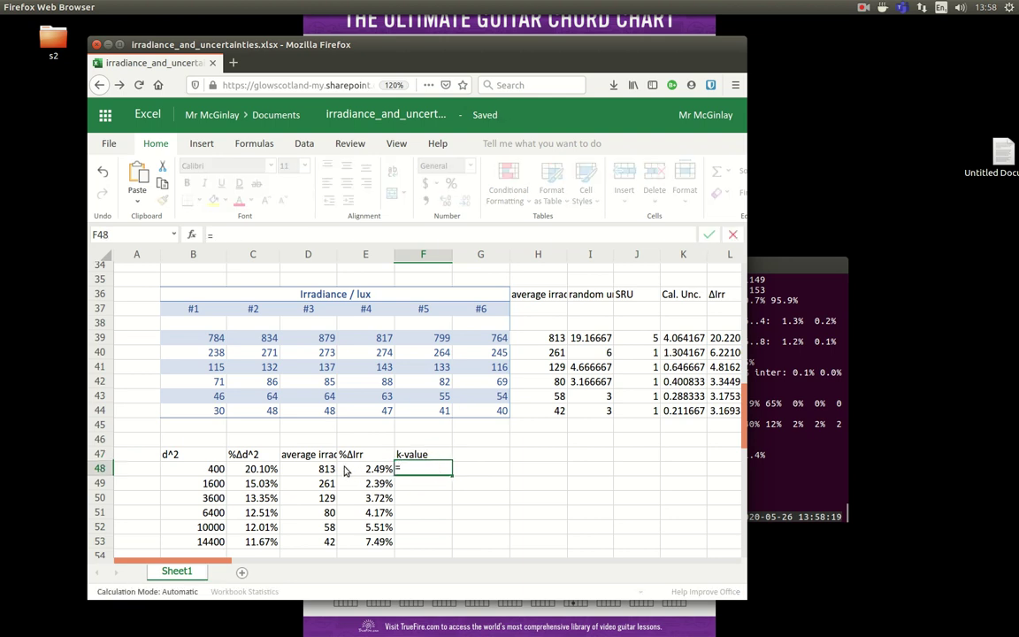
pyautogui.click(328, 471)
pyautogui.write('*')
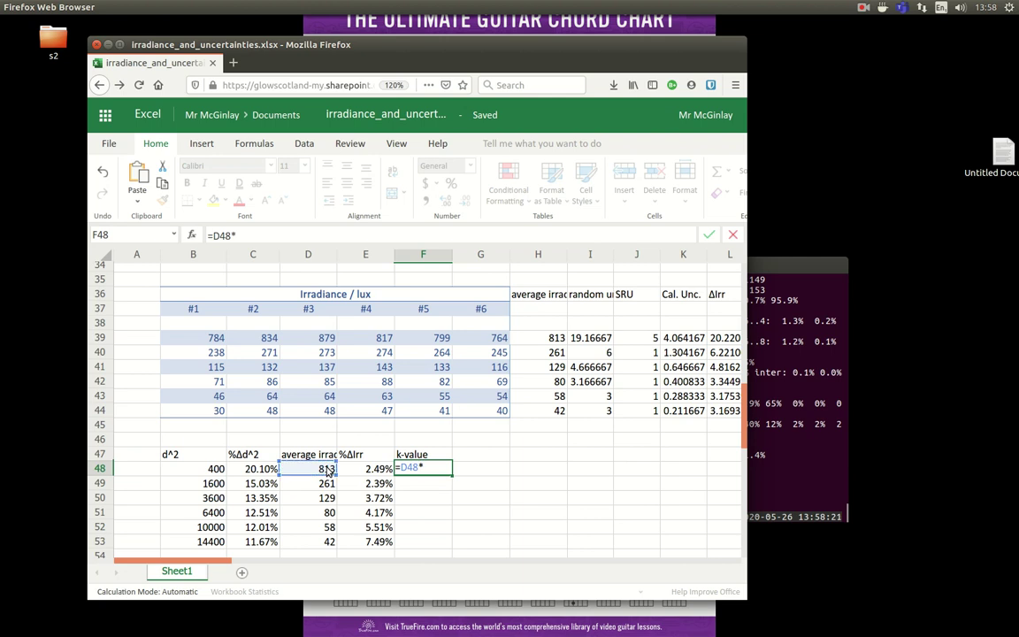
pyautogui.click(207, 476)
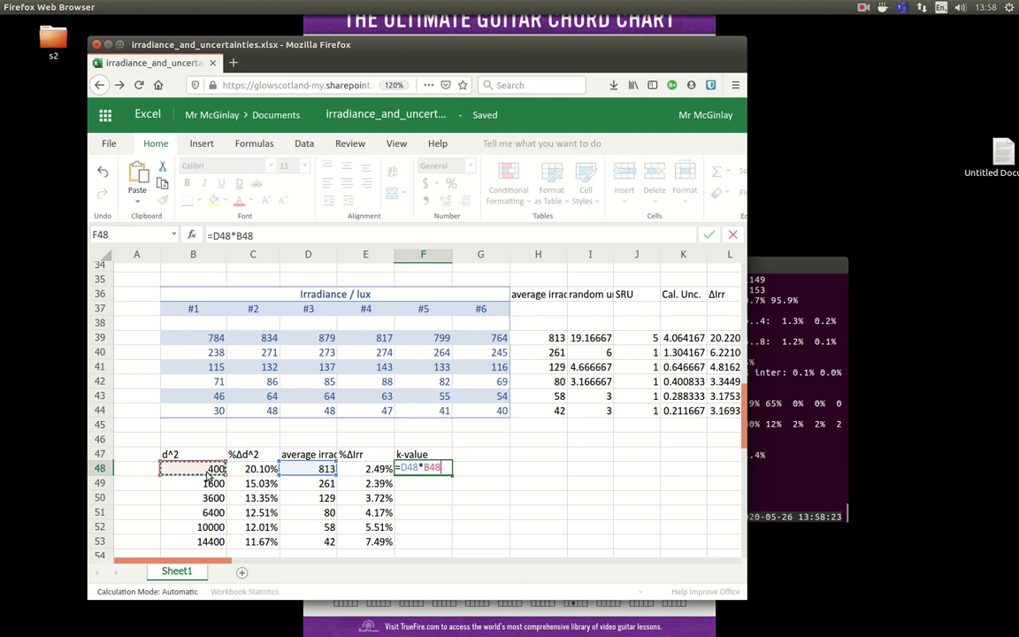
pyautogui.press('Return')
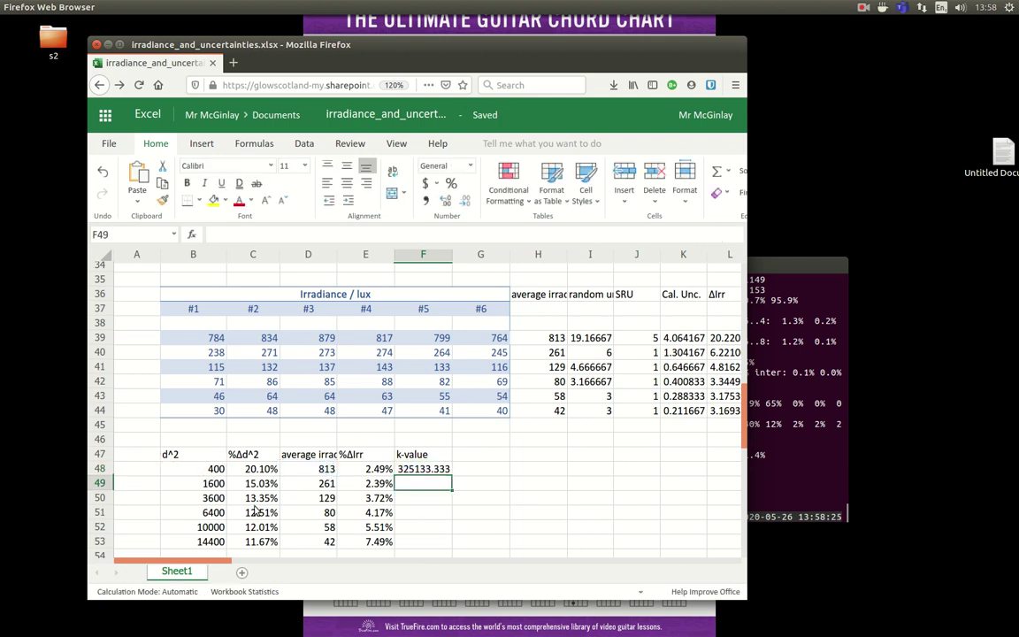
# - Try to copy the %ΔIrr heading from E47 into G47
pyautogui.click(467, 458)
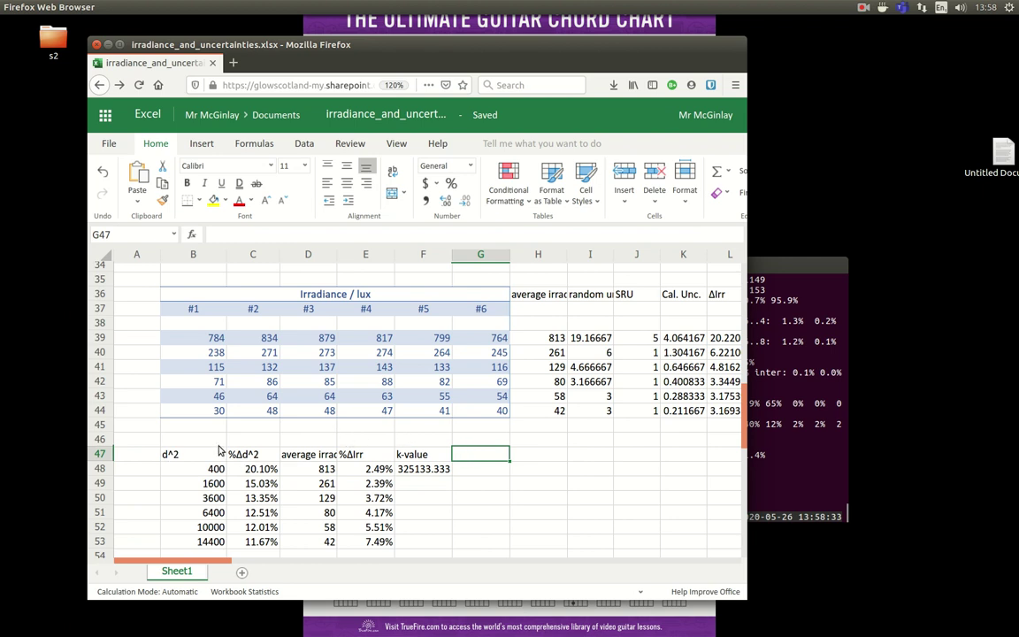
pyautogui.click(371, 454)
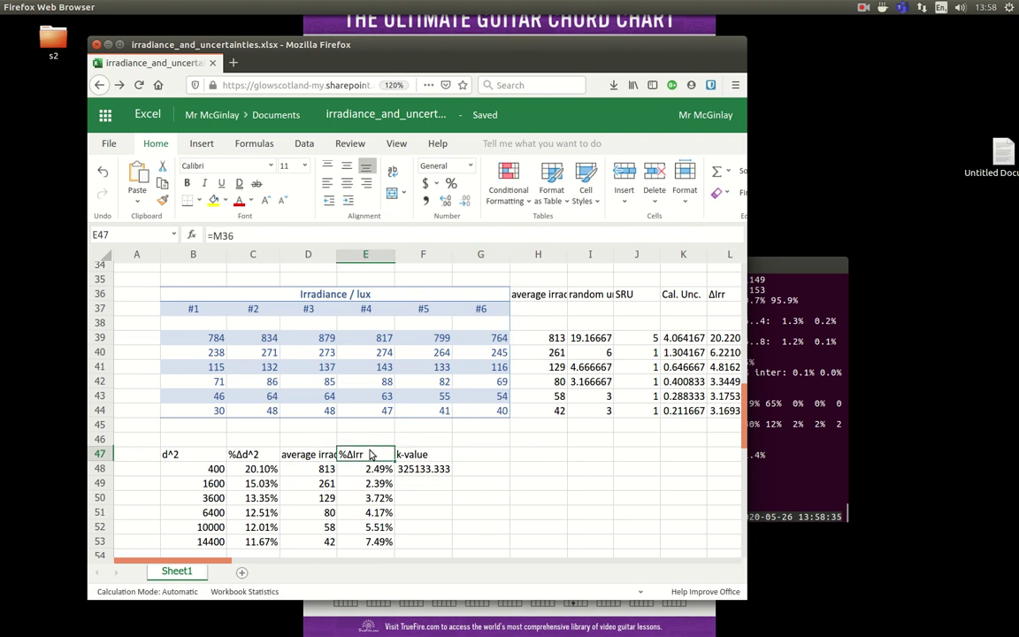
pyautogui.hotkey('ctrl', 'c')
pyautogui.click(494, 456)
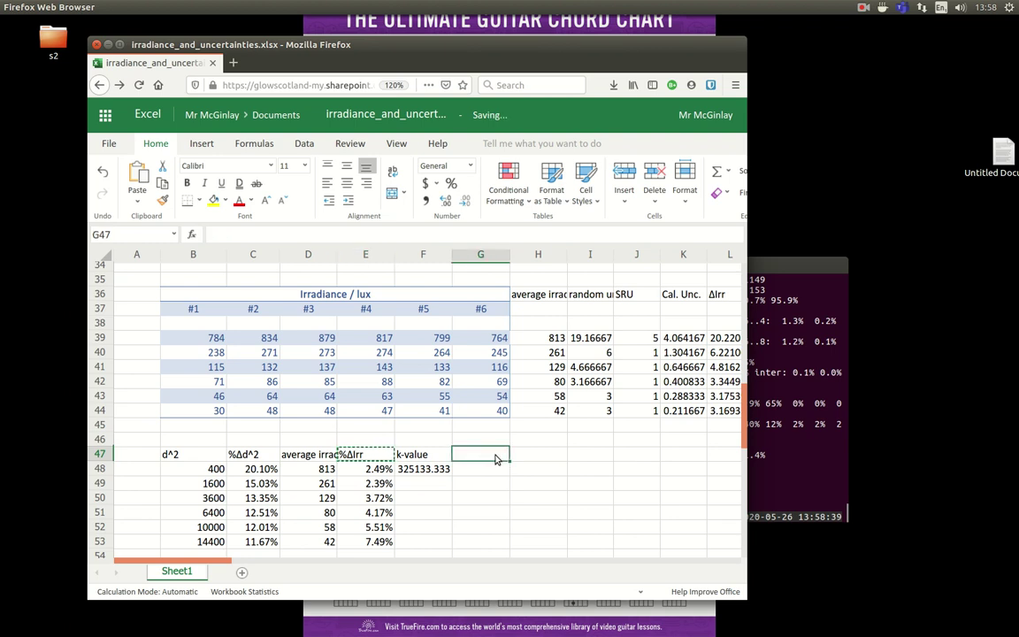
pyautogui.hotkey('ctrl', 'v')
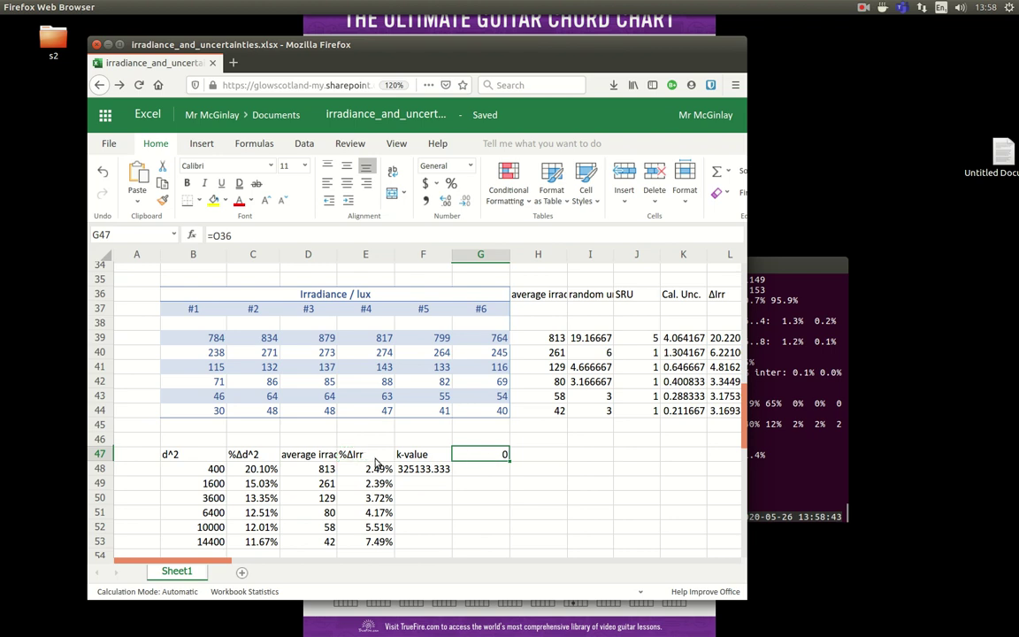
pyautogui.click(373, 457)
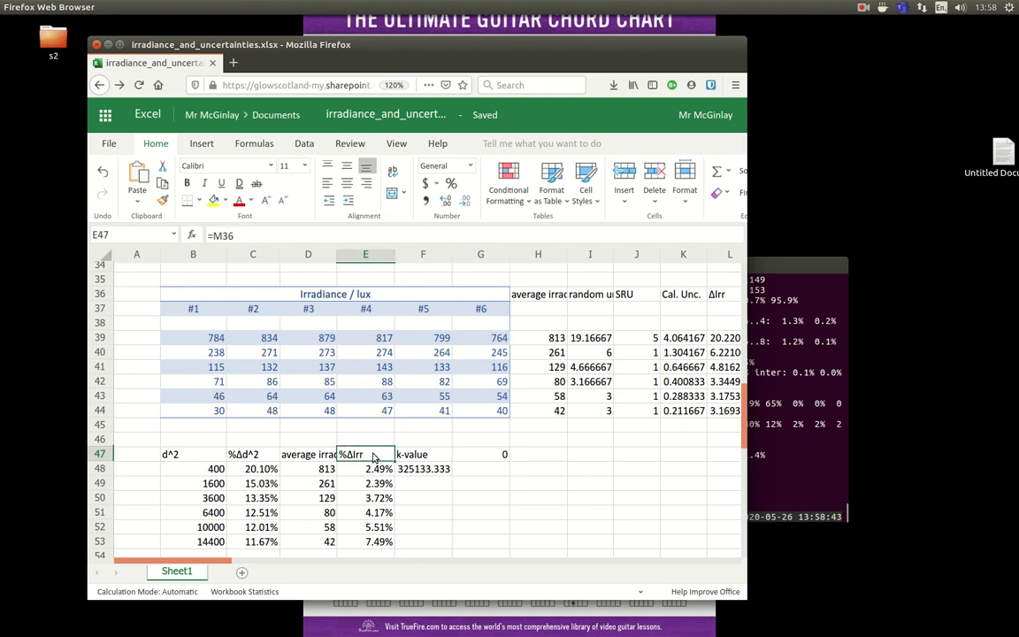
pyautogui.click(495, 456)
# - Copy the %Δd heading from F27 in the distance table into G47
pyautogui.scroll(3, 496, 459)
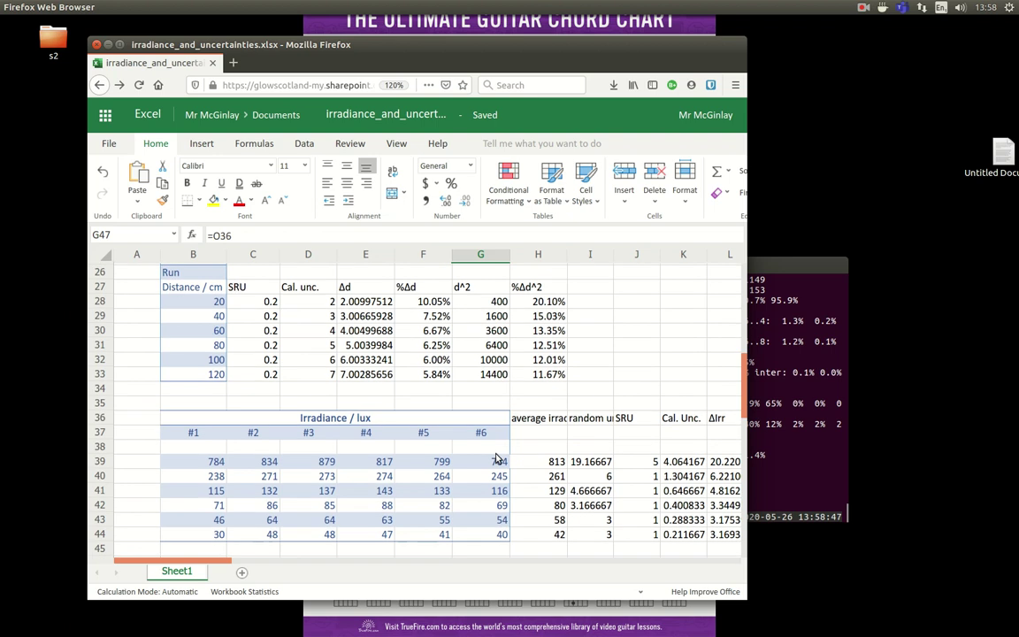
pyautogui.scroll(1, 492, 399)
pyautogui.click(407, 317)
pyautogui.hotkey('ctrl', 'c')
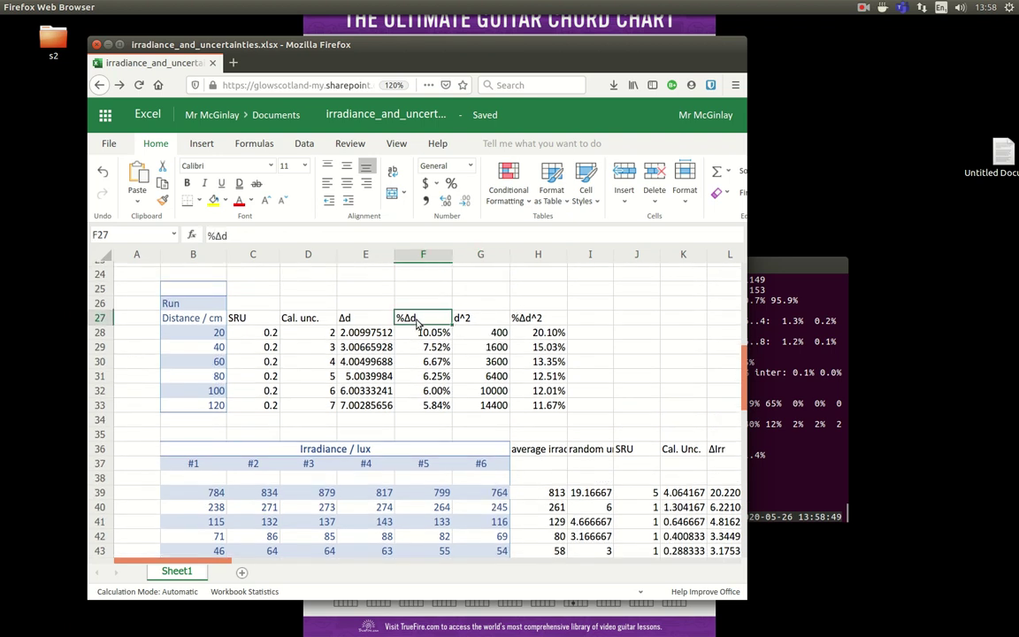
pyautogui.scroll(-1, 420, 357)
pyautogui.scroll(-5, 425, 358)
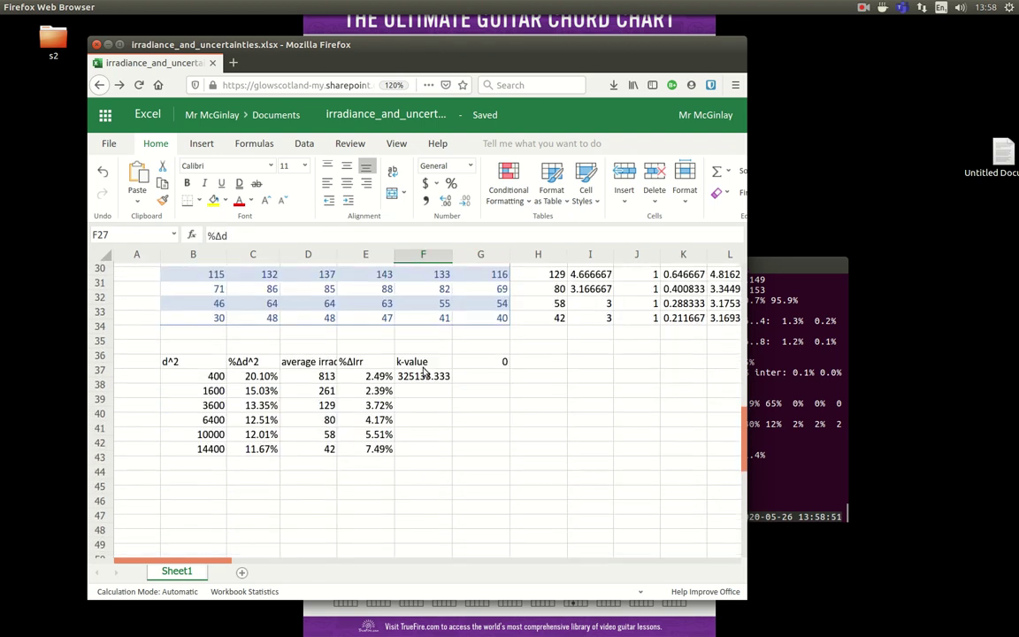
pyautogui.click(483, 365)
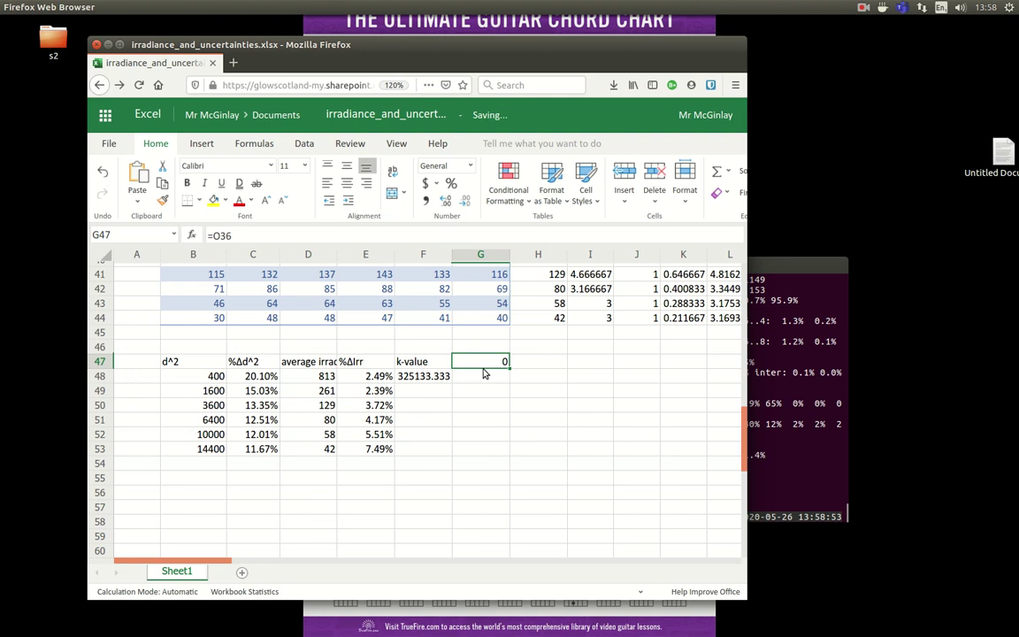
pyautogui.hotkey('ctrl', 'v')
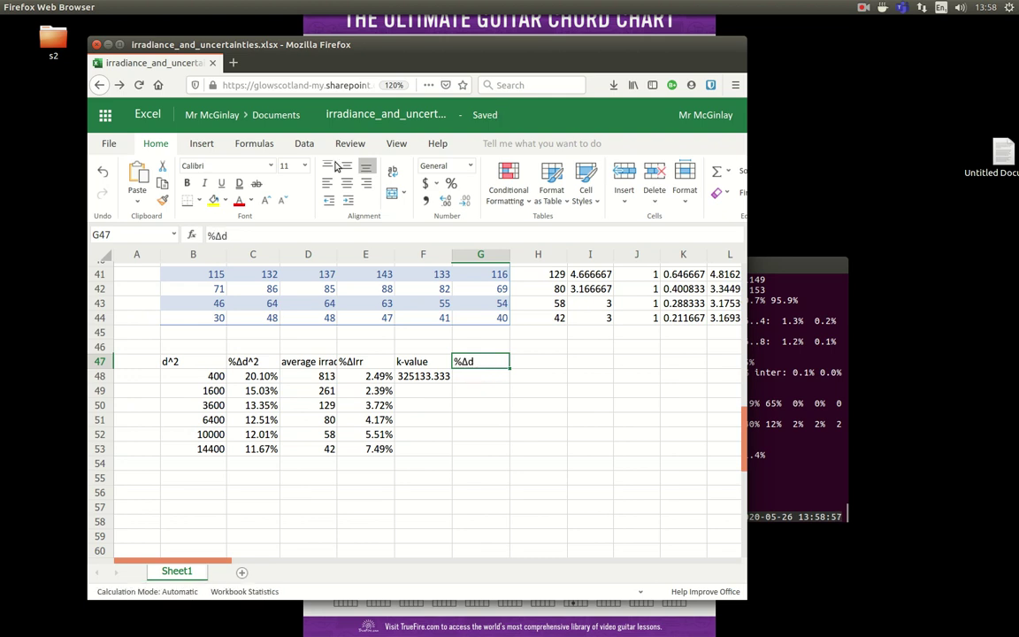
# - Change the heading text in G47 to %Δk
pyautogui.click(238, 235)
pyautogui.press('BackSpace')
pyautogui.write('k')
pyautogui.press('Return')
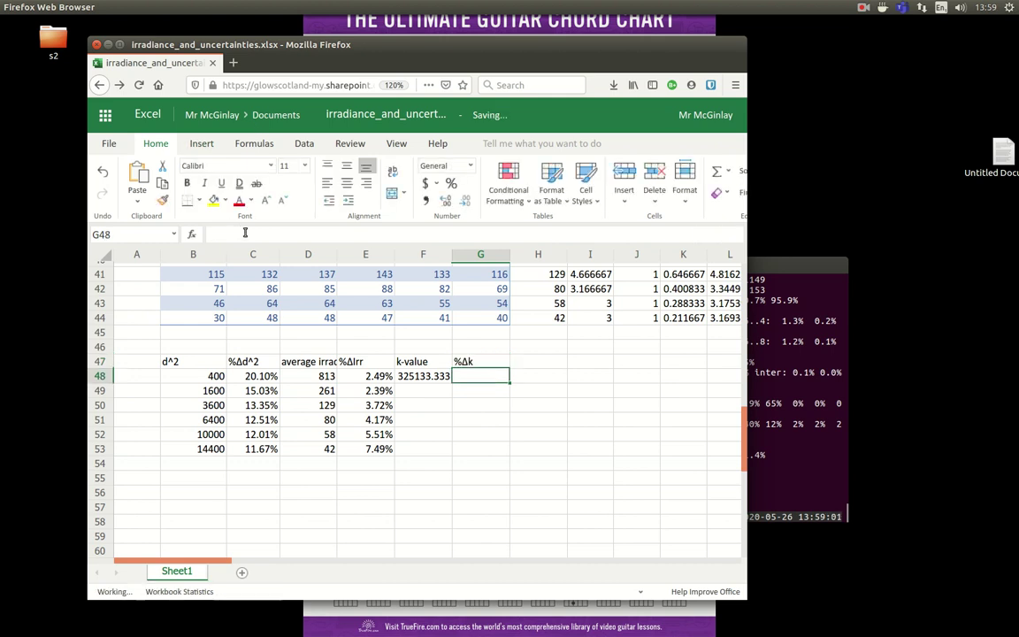
pyautogui.click(466, 363)
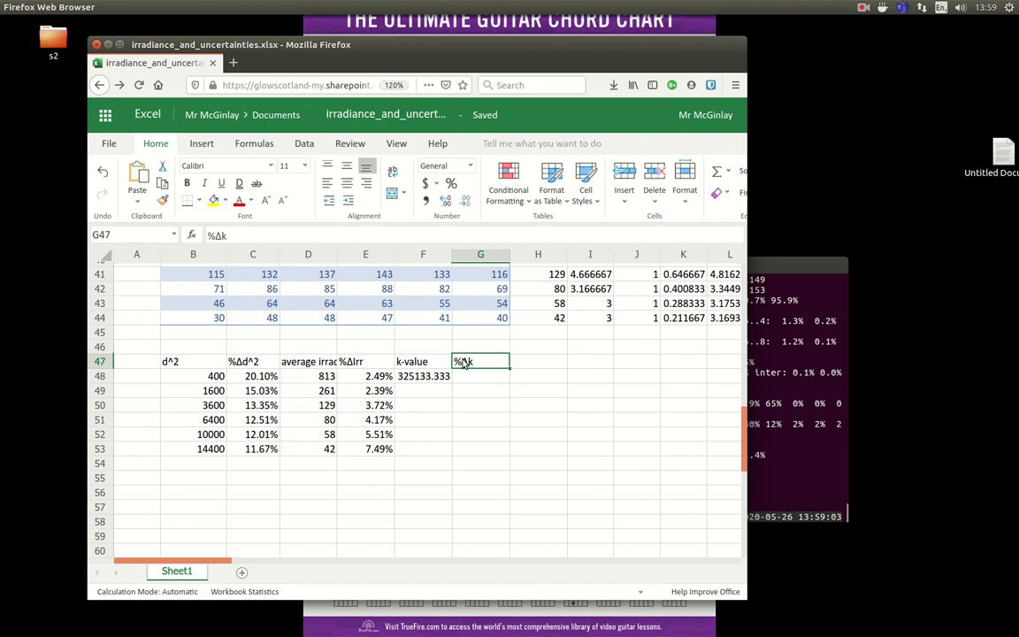
# - Enter =SQRT(C48^2+E48^2) in G48 to combine the first row's %Δd^2 and %ΔIrr uncertainties
pyautogui.click(476, 378)
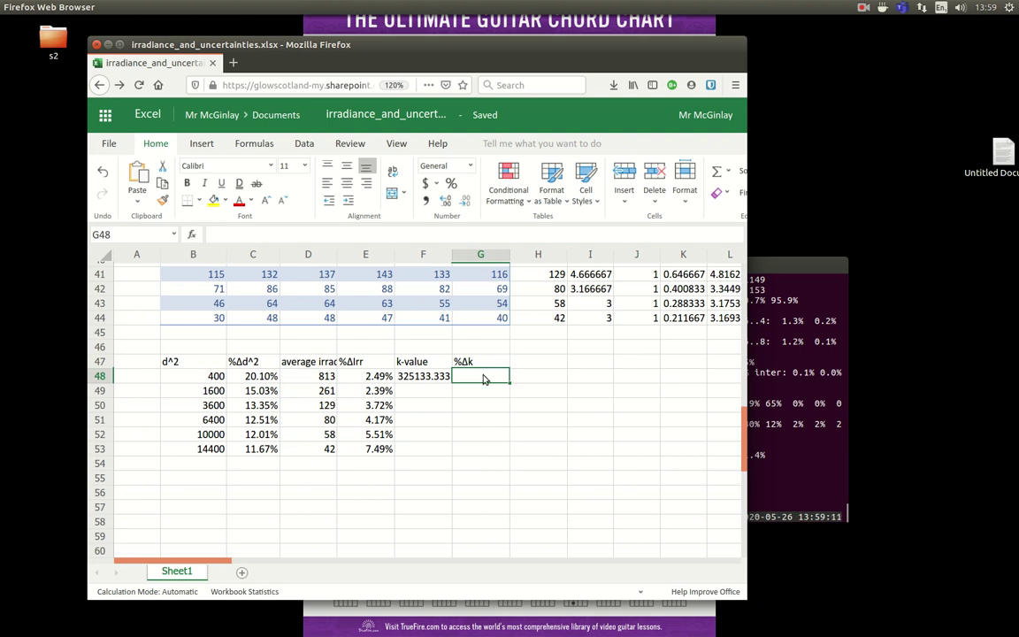
pyautogui.write('=')
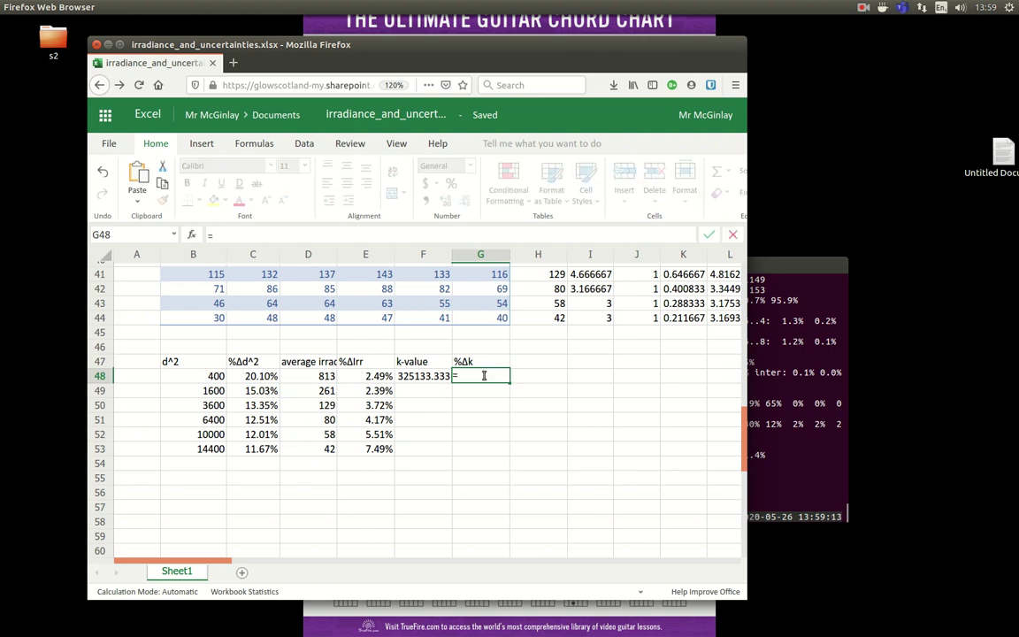
pyautogui.write('sqrt(')
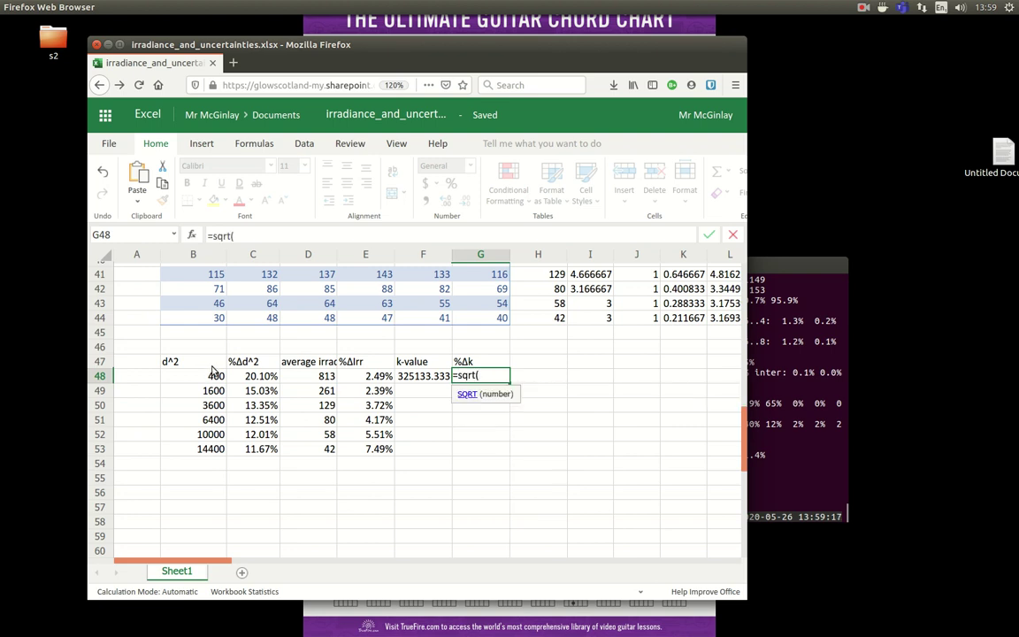
pyautogui.click(254, 379)
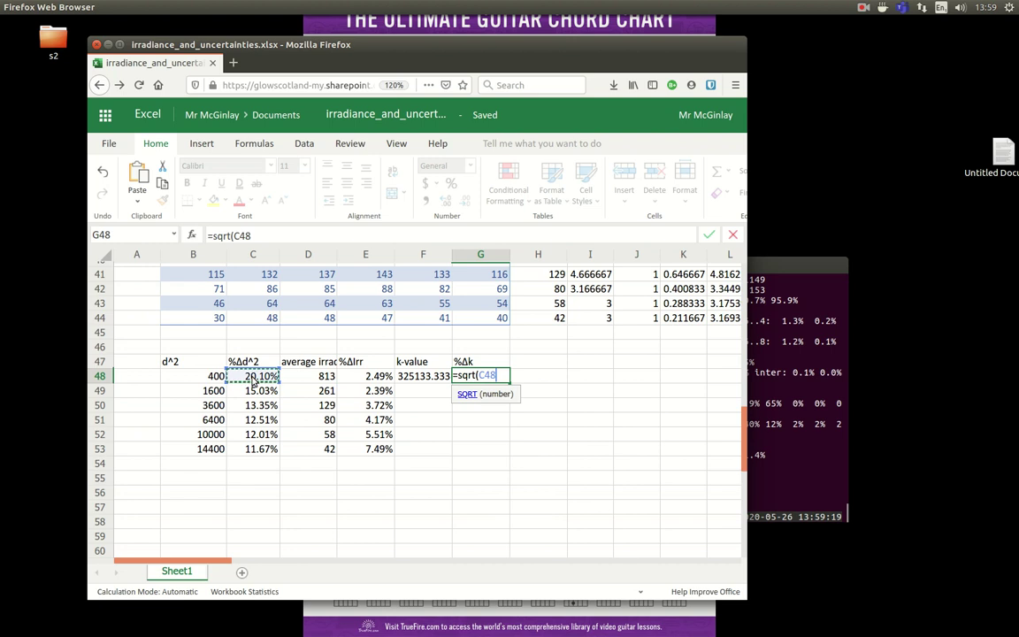
pyautogui.write('^2+')
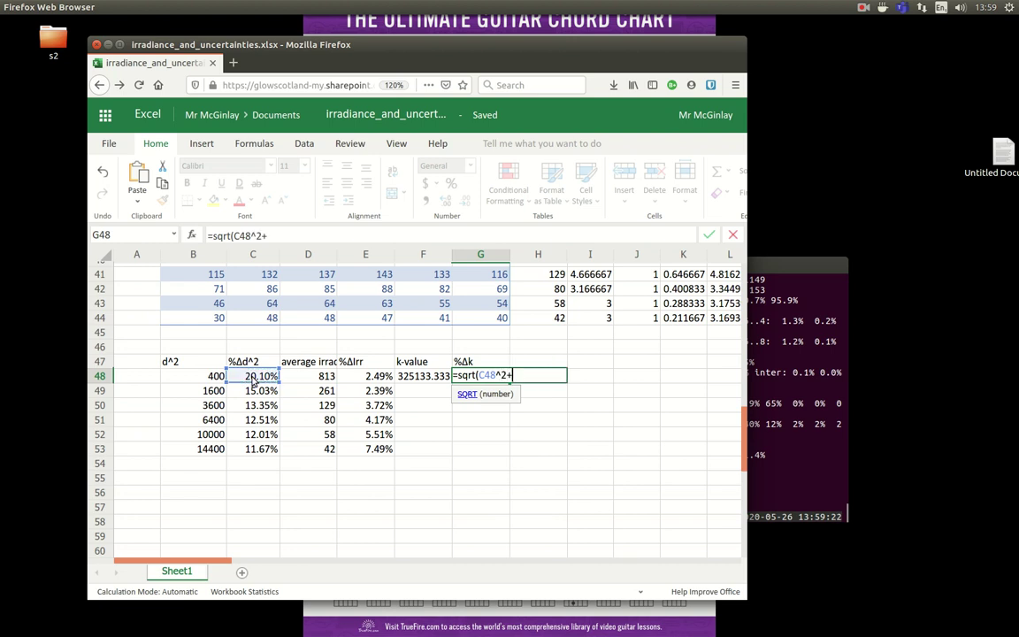
pyautogui.click(373, 379)
pyautogui.write('&')
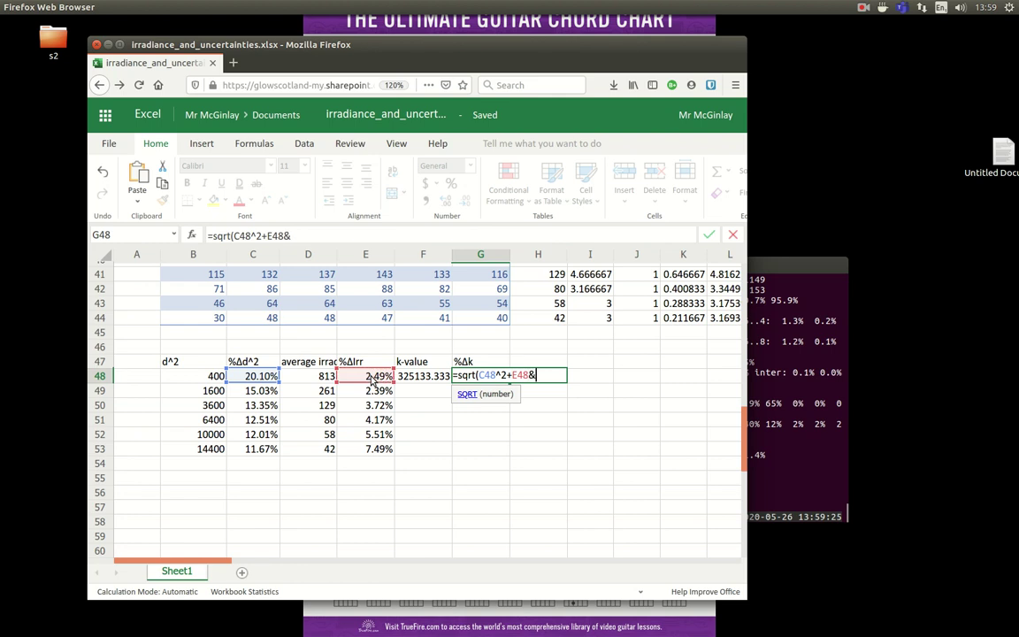
pyautogui.press('BackSpace')
pyautogui.write('^2)')
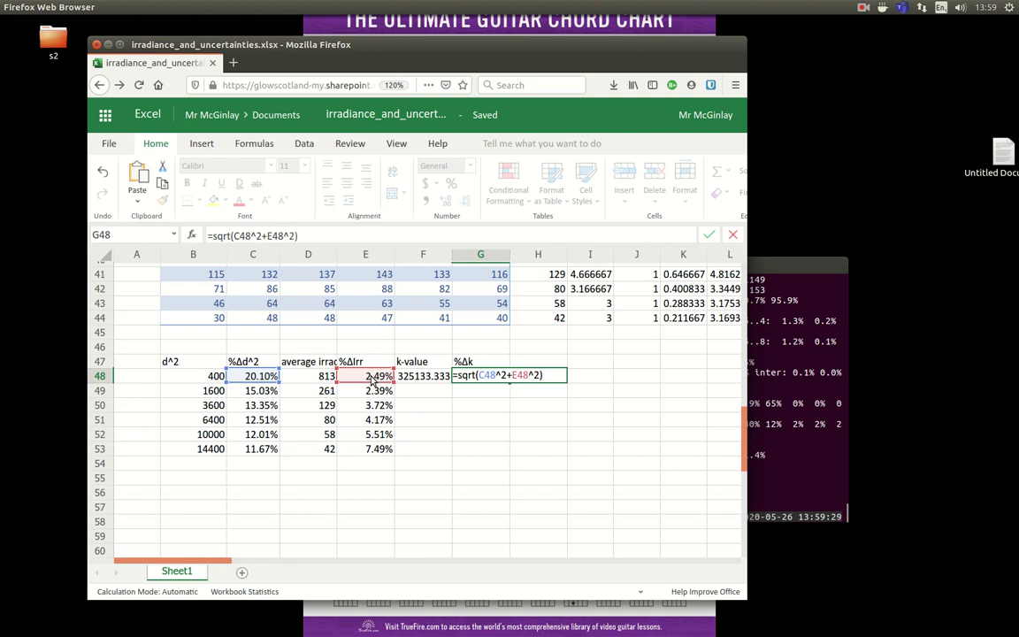
pyautogui.press('Return')
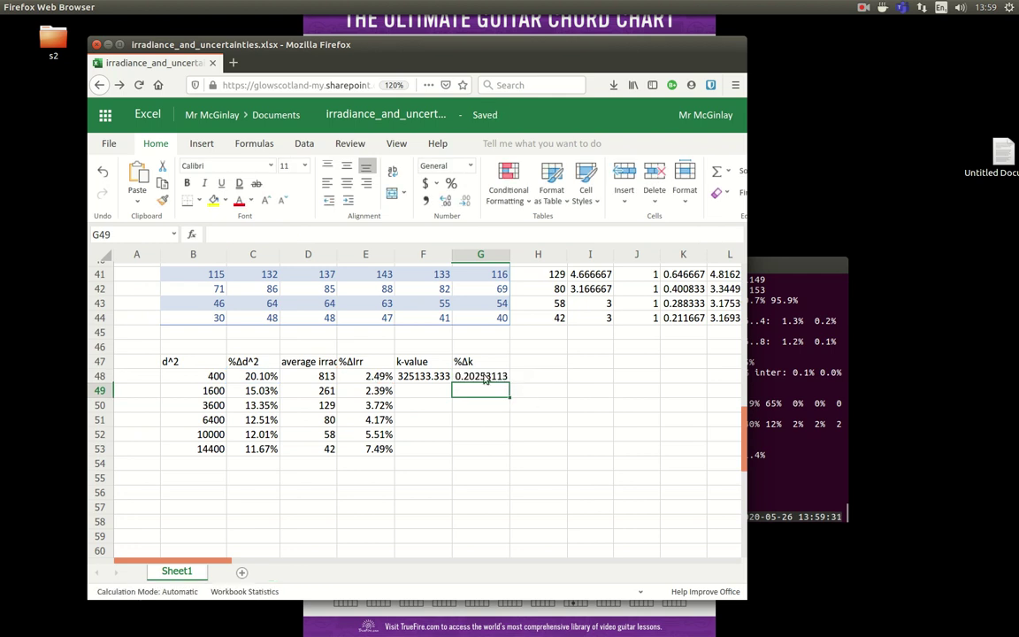
pyautogui.click(485, 380)
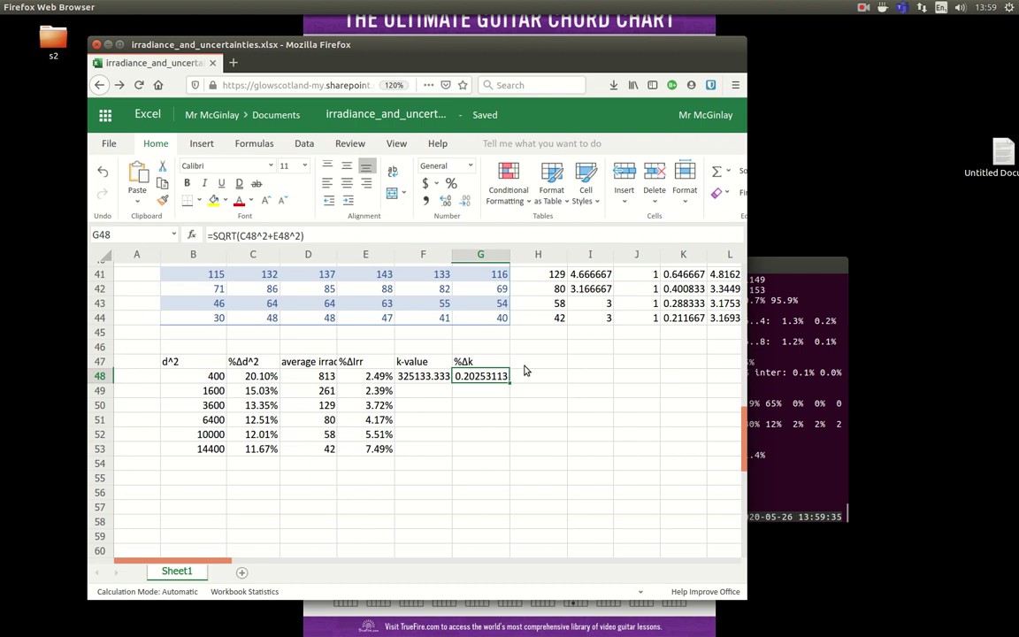
# - Copy the %Δk heading from G47 into H47 and change the copy to Δk
pyautogui.click(524, 365)
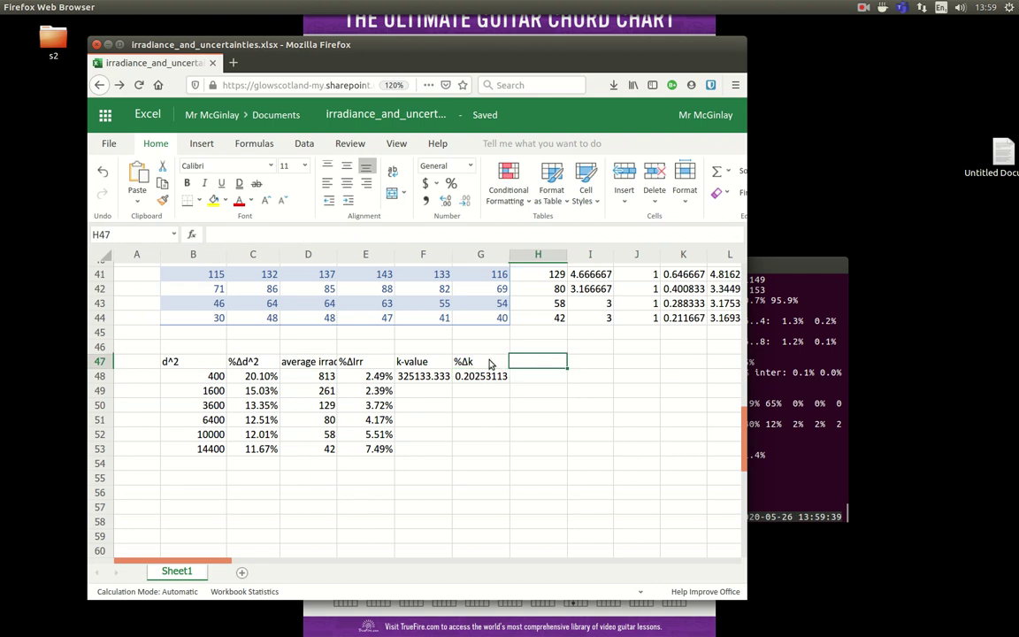
pyautogui.click(489, 362)
pyautogui.hotkey('ctrl', 'c')
pyautogui.click(524, 365)
pyautogui.hotkey('ctrl', 'v')
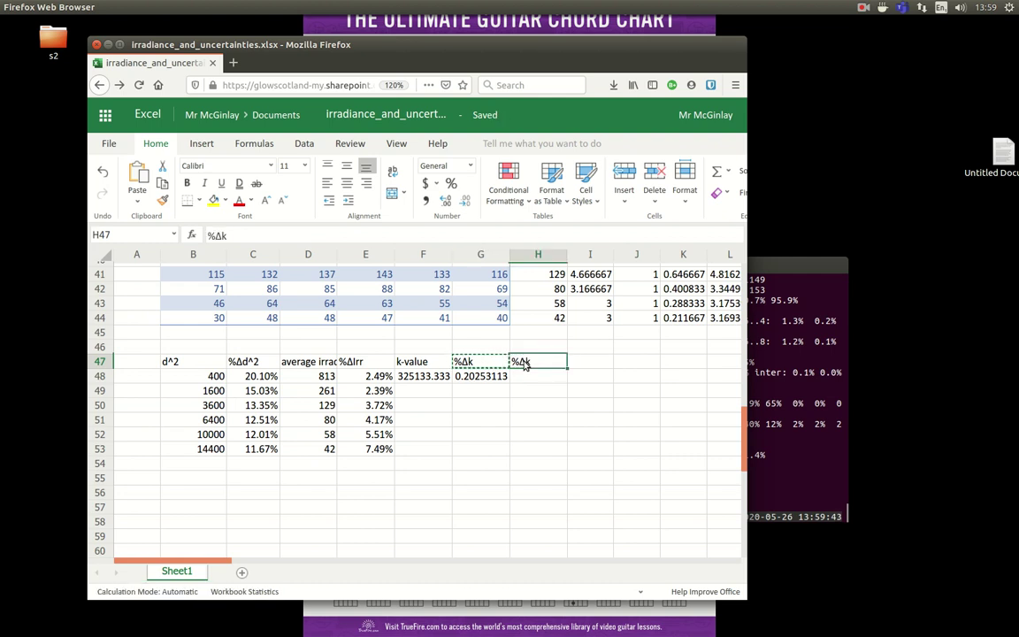
pyautogui.click(214, 235)
pyautogui.press('BackSpace')
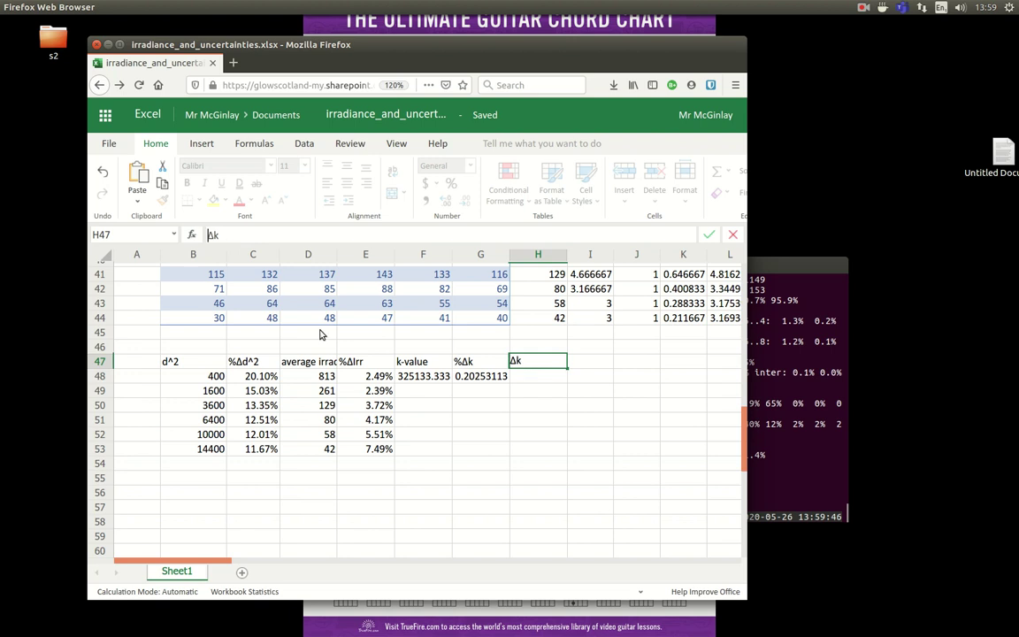
pyautogui.click(556, 379)
# - Format the first %Δk value in G48 as a percentage
pyautogui.press('Left')
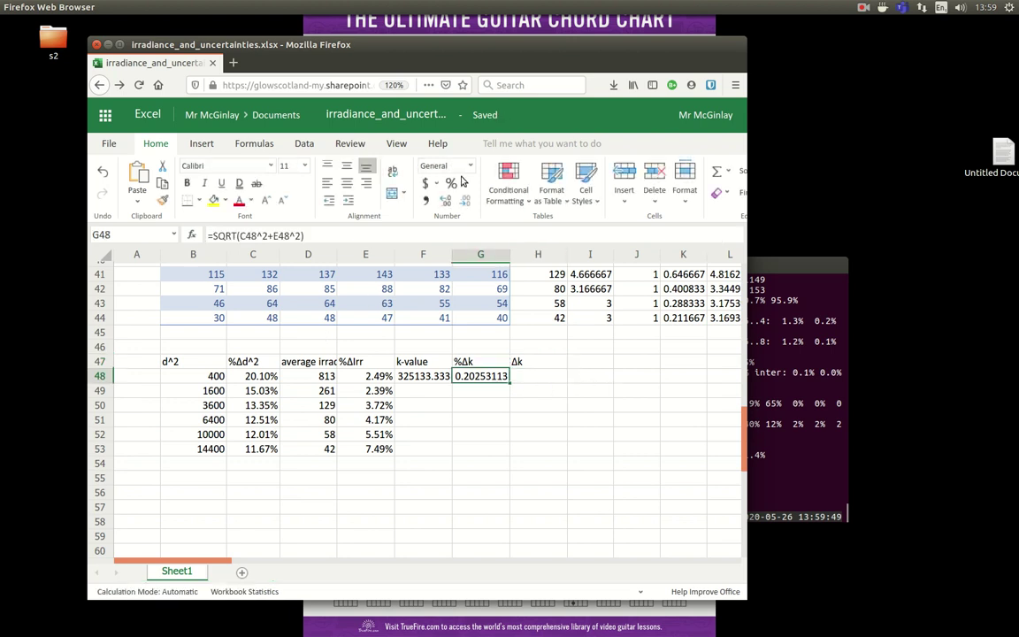
pyautogui.click(452, 183)
# - Enter =G48*F48 in H48 to calculate the absolute uncertainty of the first k-value
pyautogui.click(536, 379)
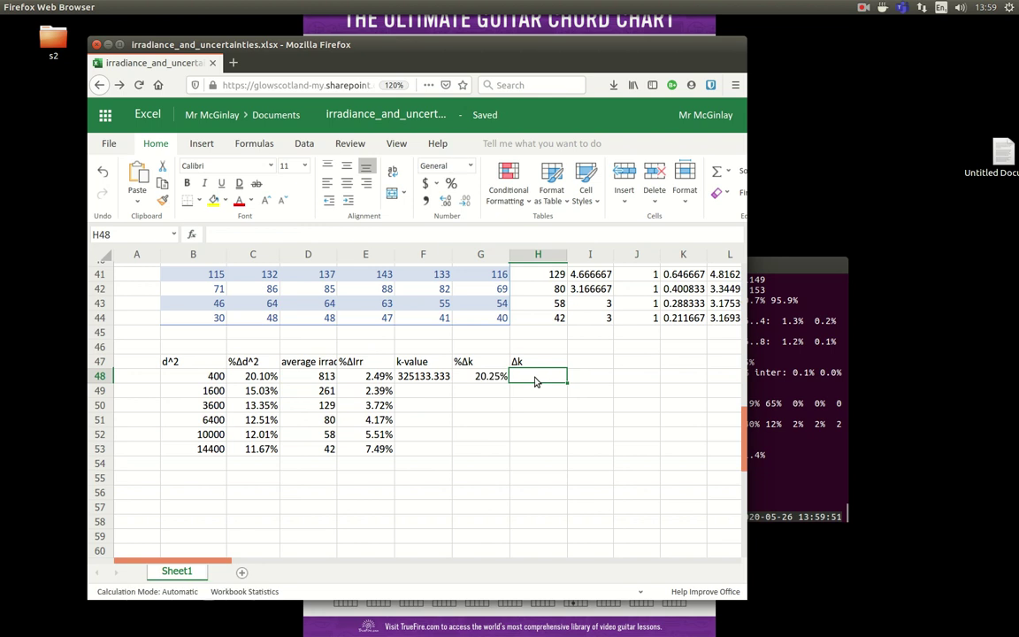
pyautogui.write('=')
pyautogui.click(483, 381)
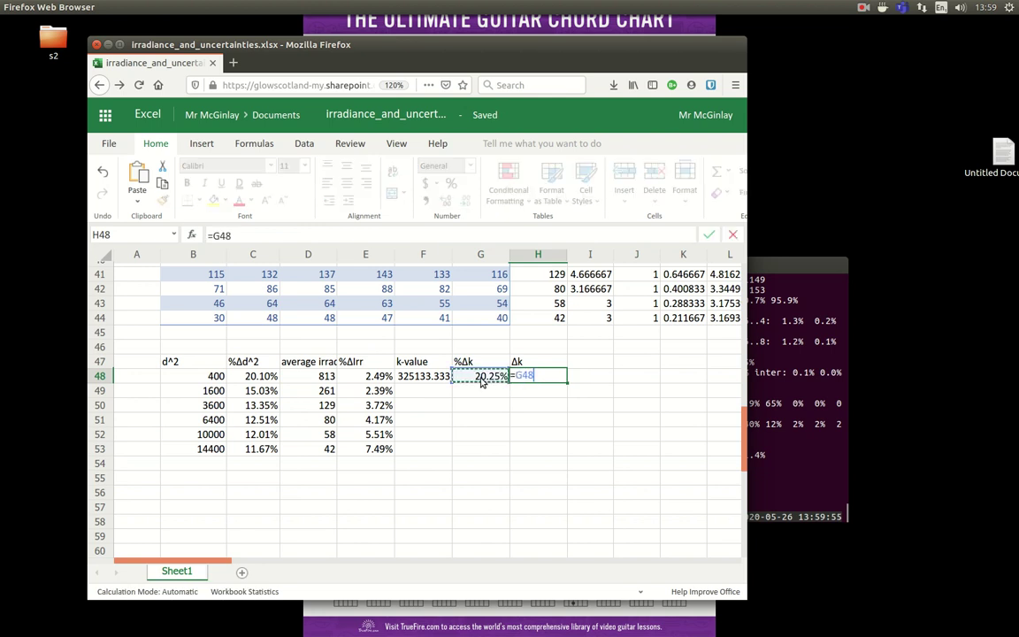
pyautogui.write('*')
pyautogui.click(425, 381)
pyautogui.press('Return')
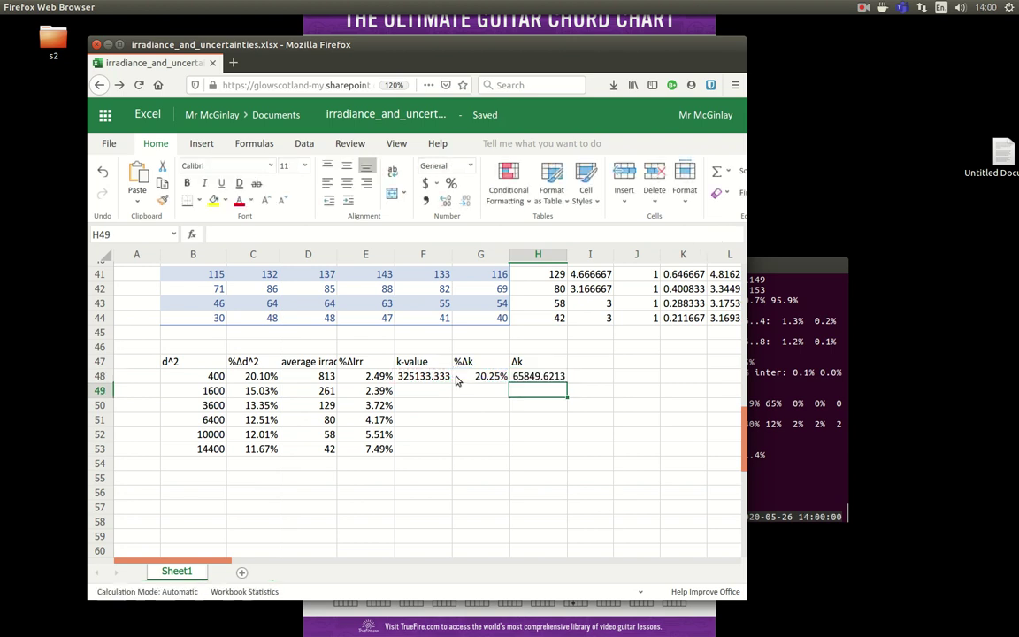
pyautogui.click(525, 380)
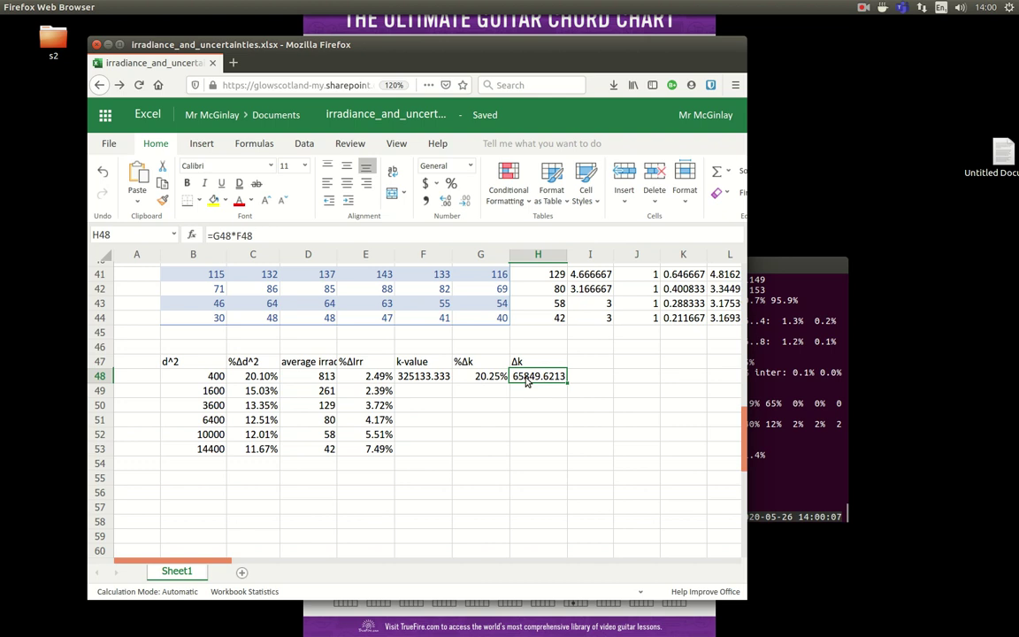
# - Fill the k-value, %Δk and Δk formulas from F48:H48 down through row 53
pyautogui.moveTo(427, 376); pyautogui.dragTo(560, 447)
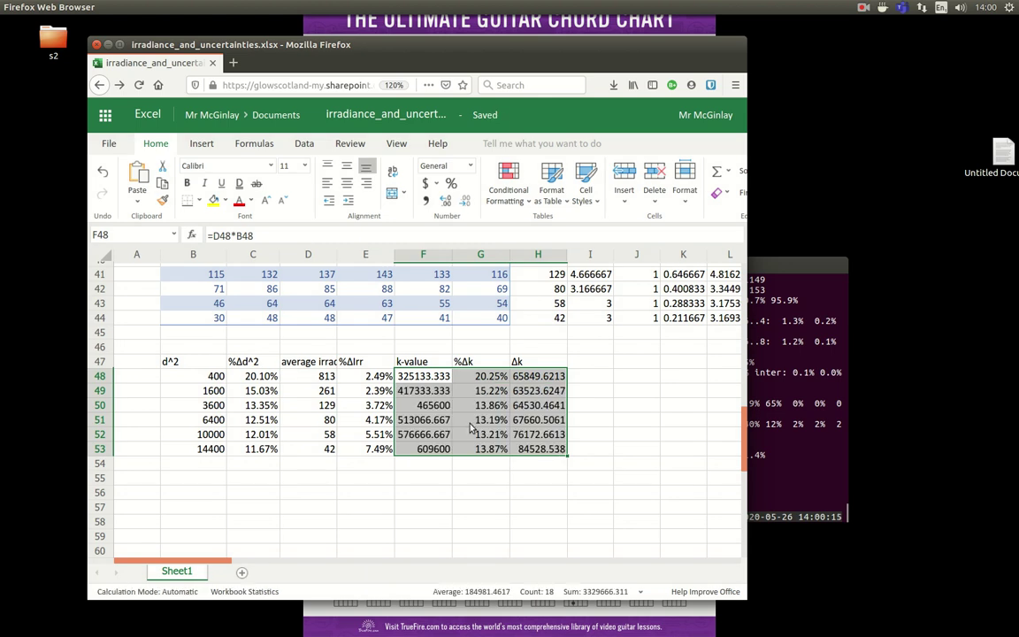
pyautogui.click(529, 449)
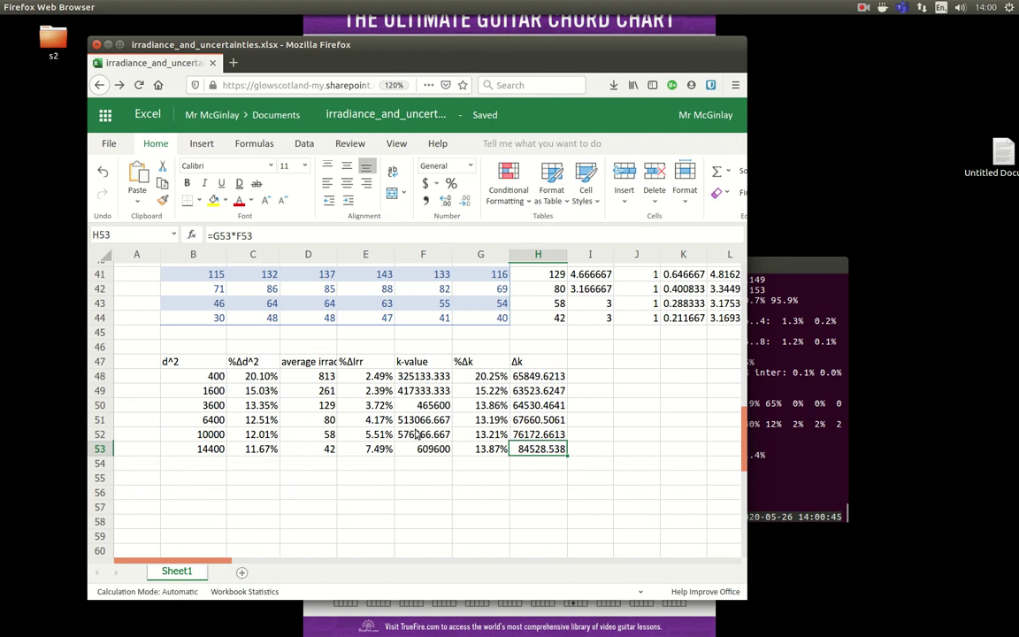
pyautogui.click(483, 379)
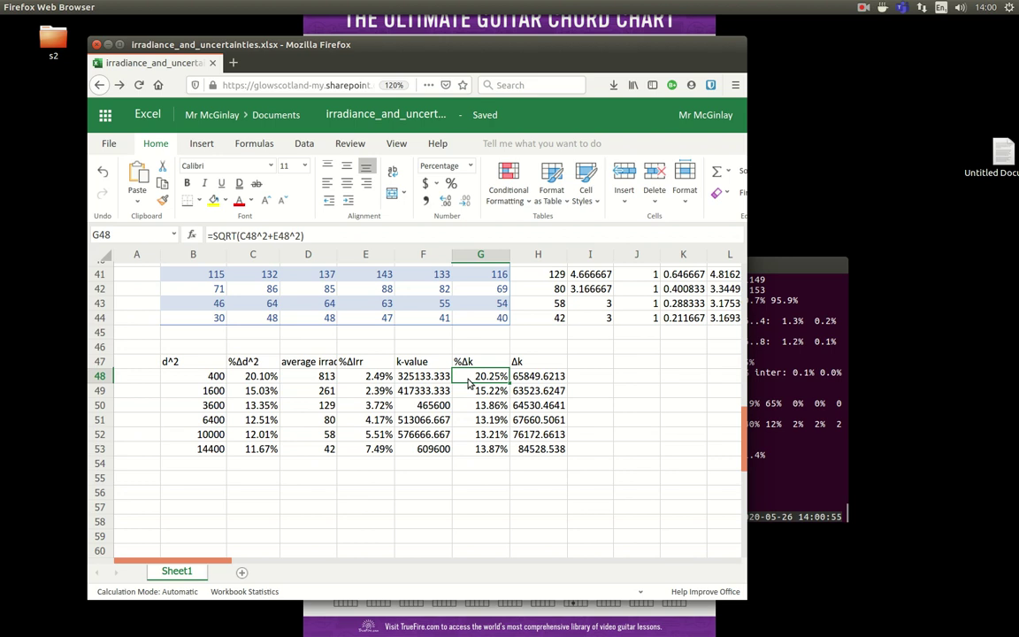
pyautogui.moveTo(471, 409); pyautogui.dragTo(467, 440)
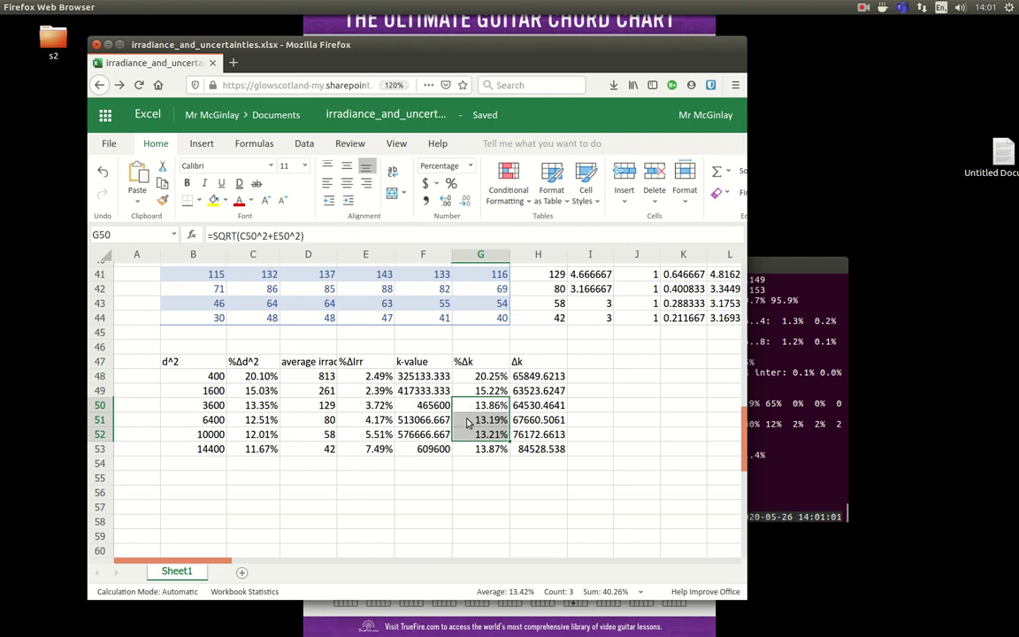
pyautogui.click(469, 440)
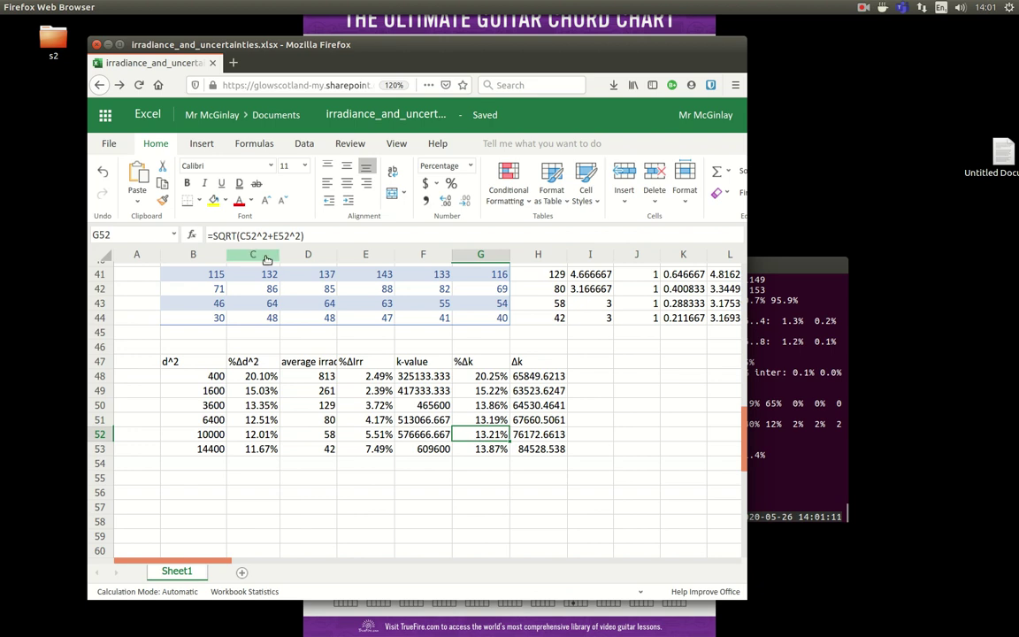
pyautogui.click(858, 8)
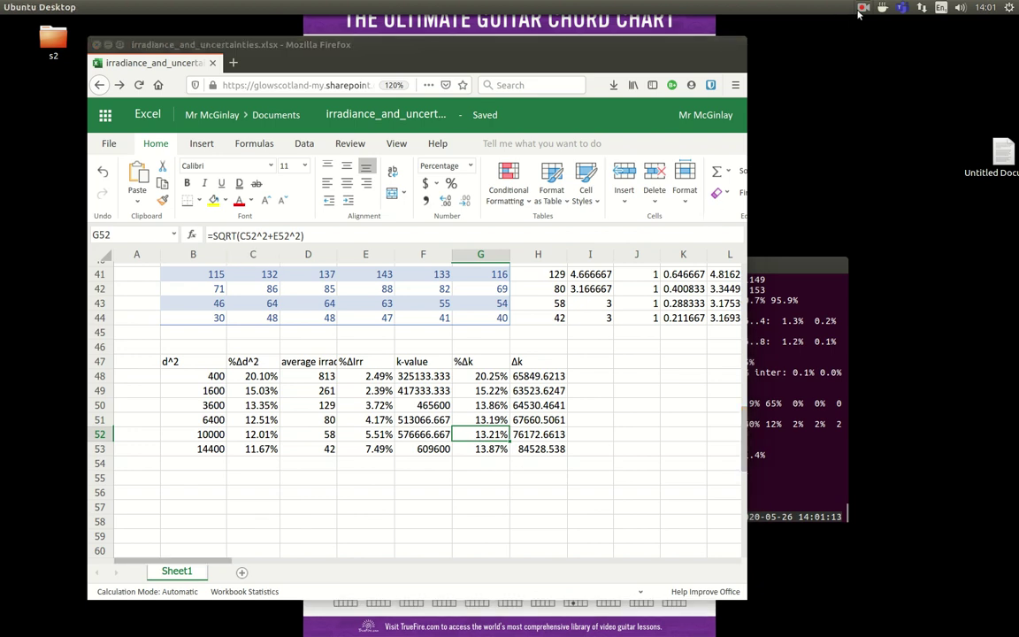